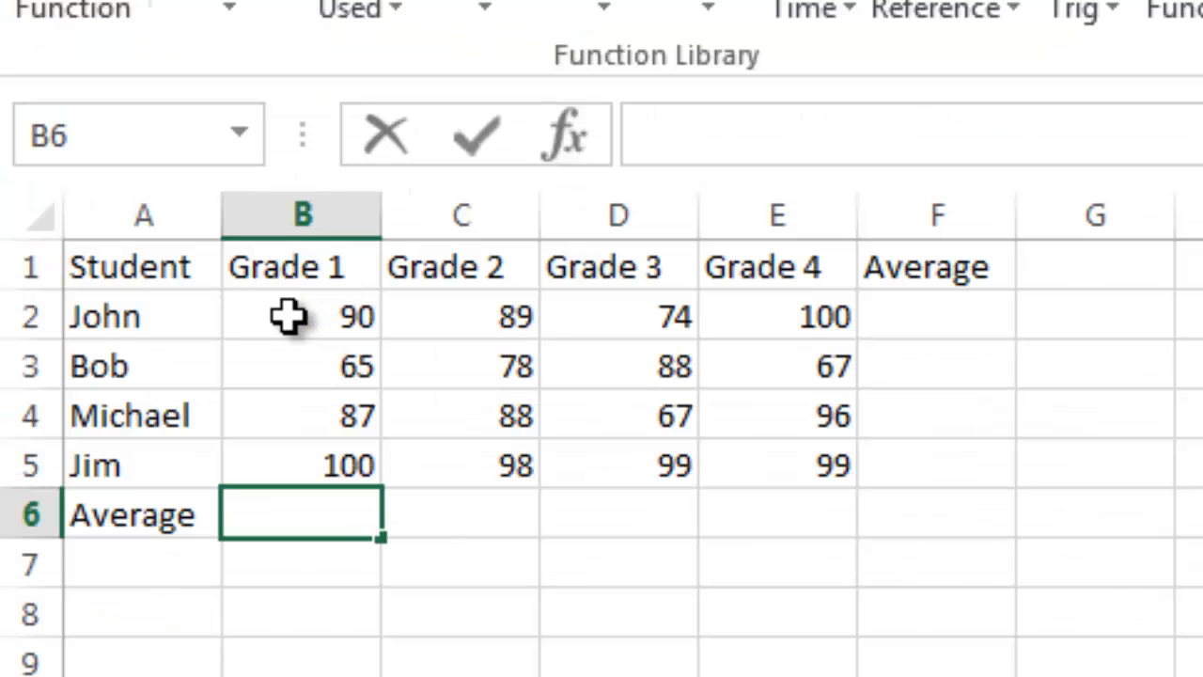
# Step: Enter 85 as a fixed value for the Grade 1 average in cell B6
pyautogui.click(102, 211)
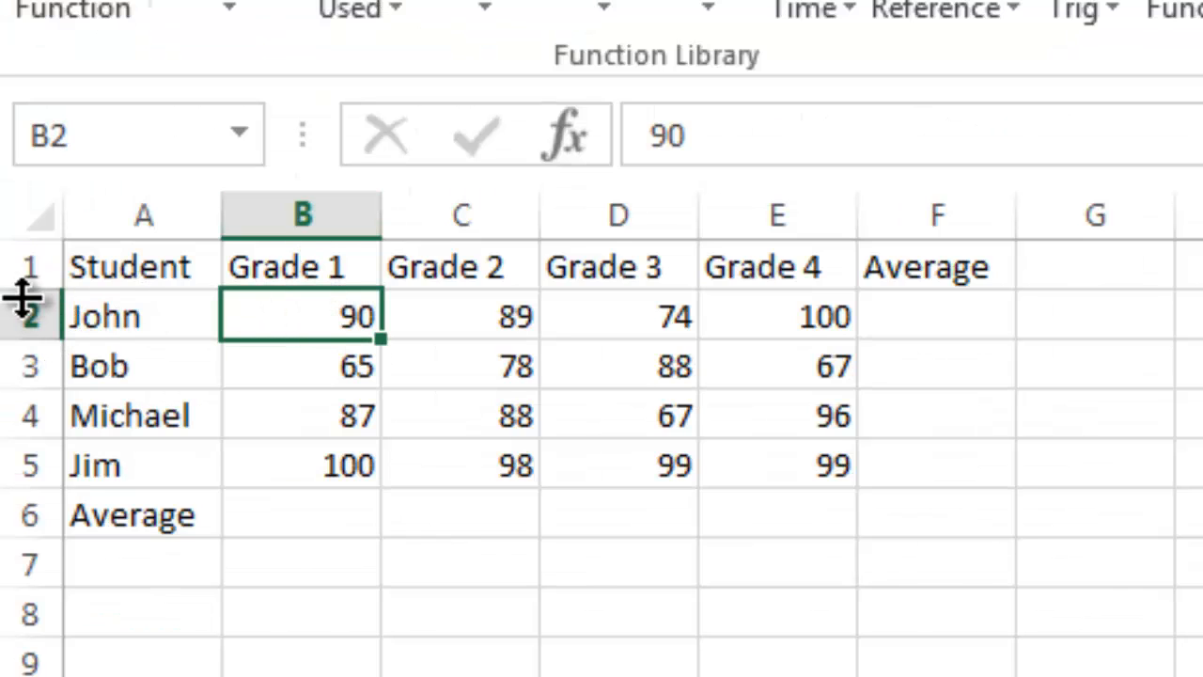
pyautogui.click(492, 381)
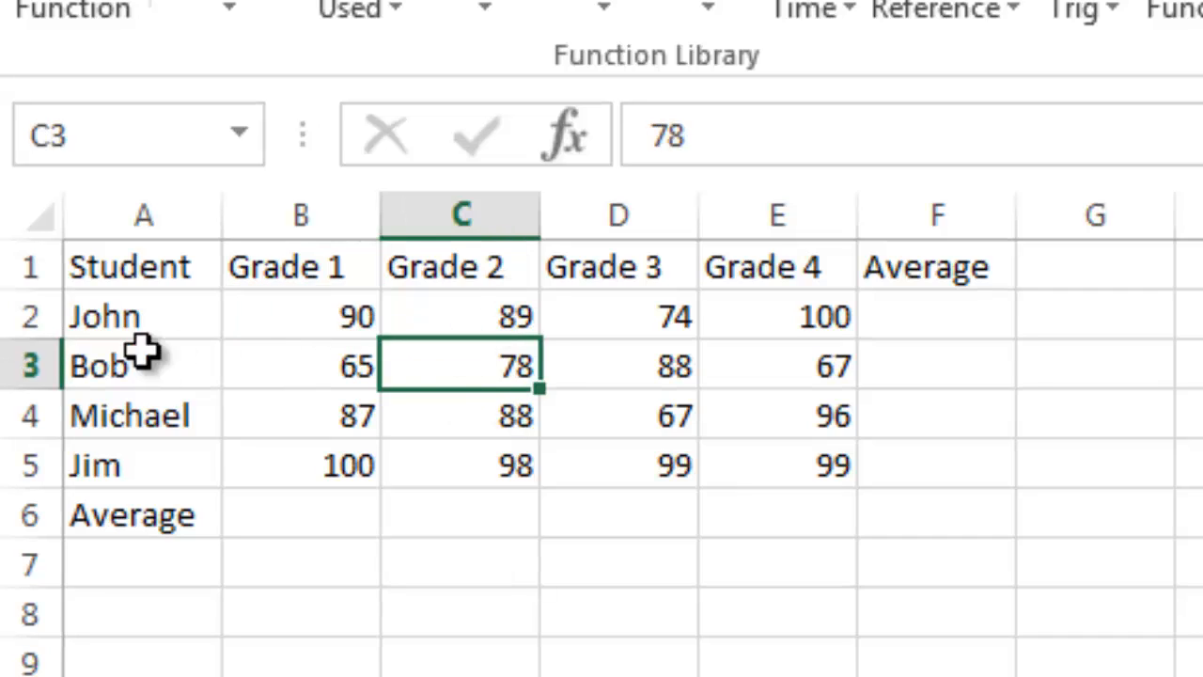
pyautogui.click(357, 502)
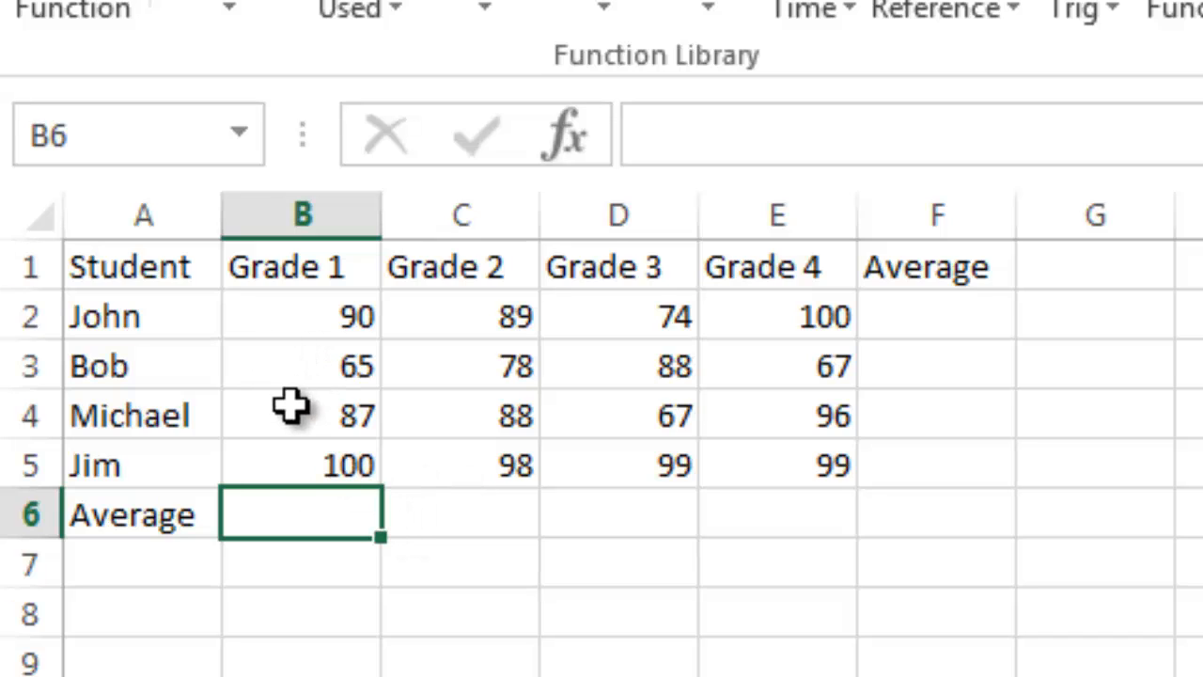
pyautogui.doubleClick(317, 523)
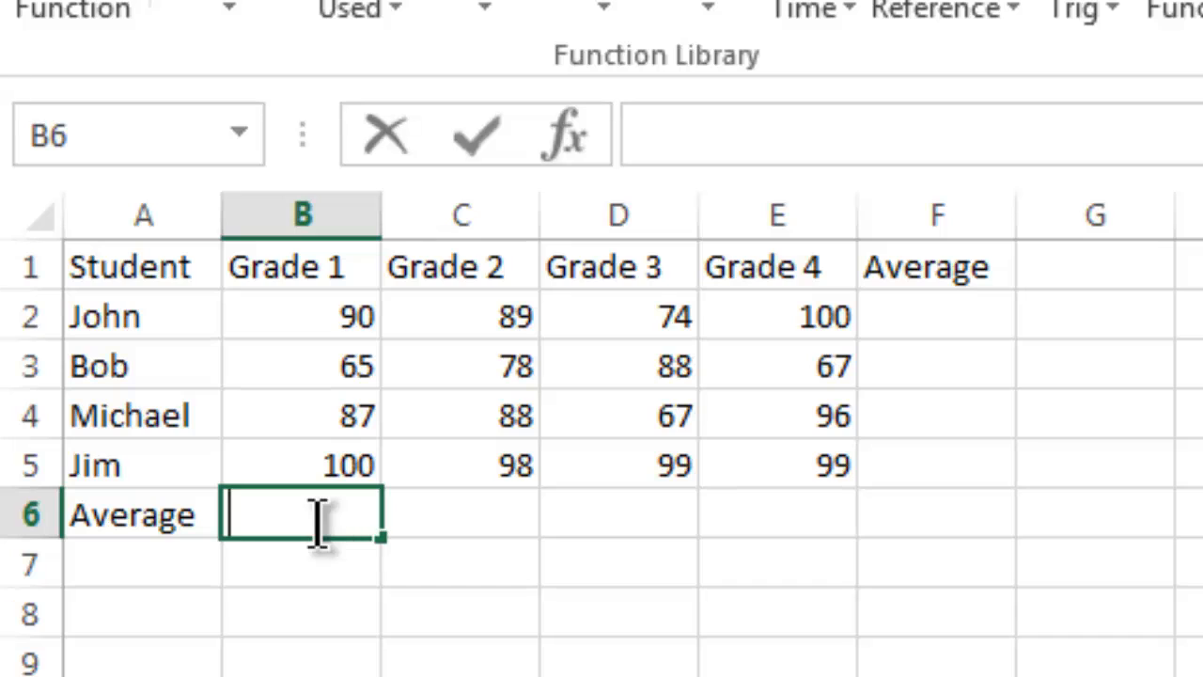
pyautogui.write('85')
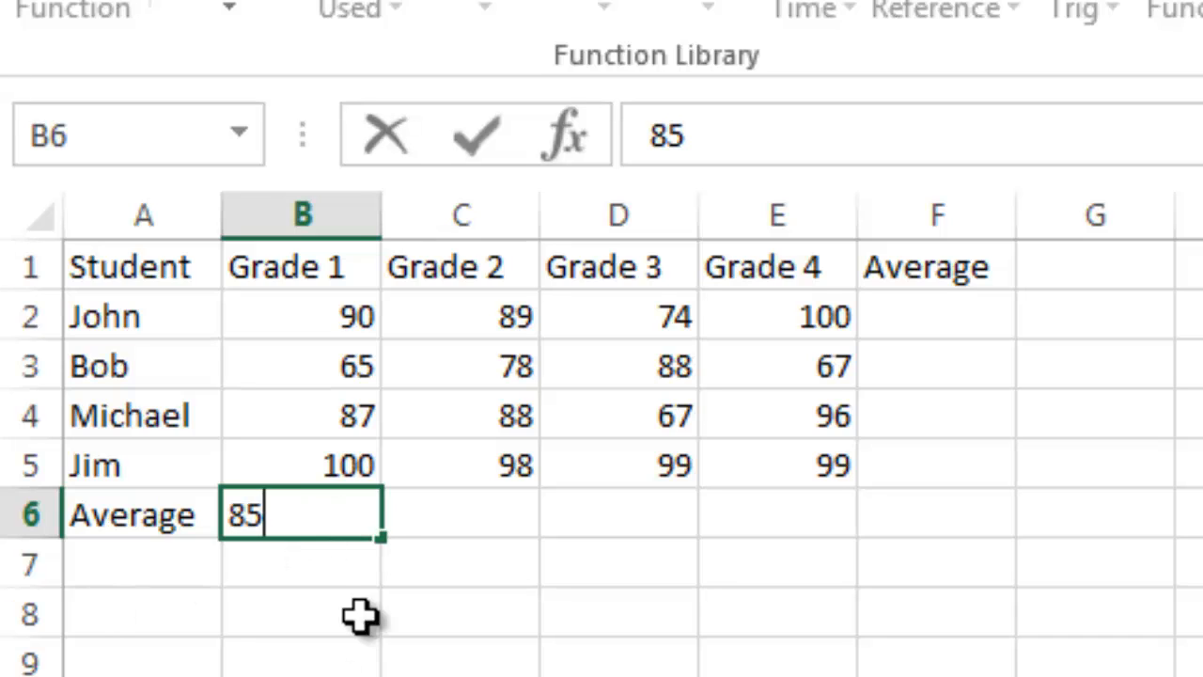
pyautogui.click(393, 559)
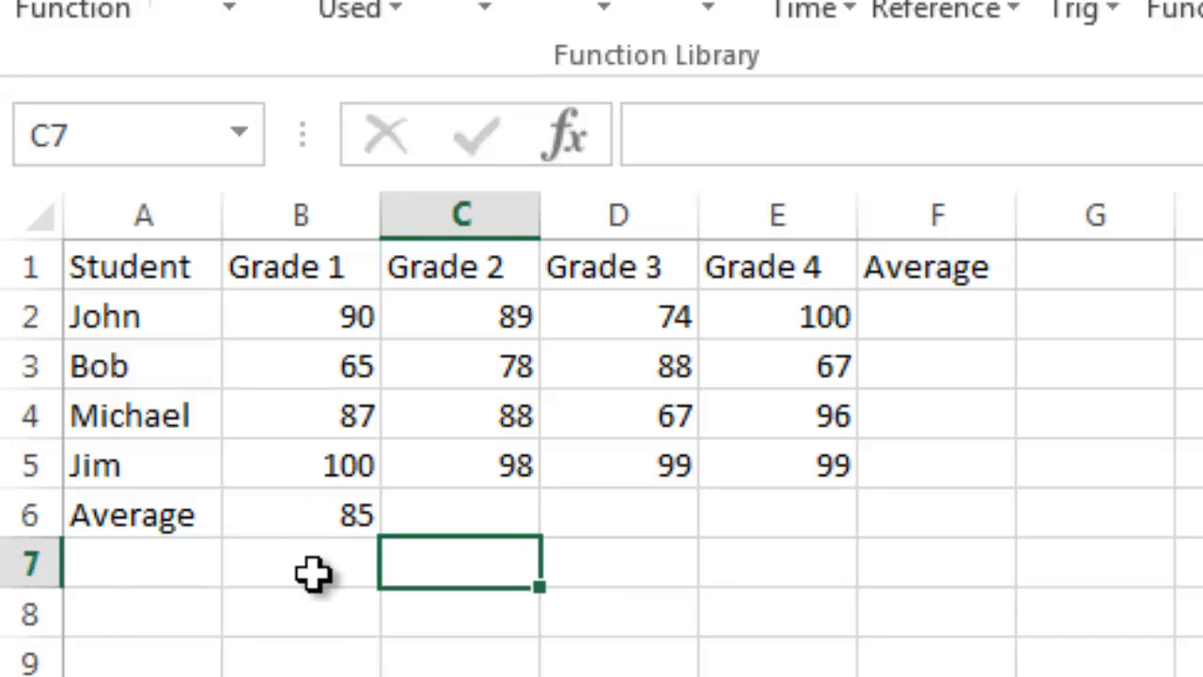
# Step: Replace the fixed value in B6 with the formula =AVERAGE(B2:B5)
pyautogui.click(326, 513)
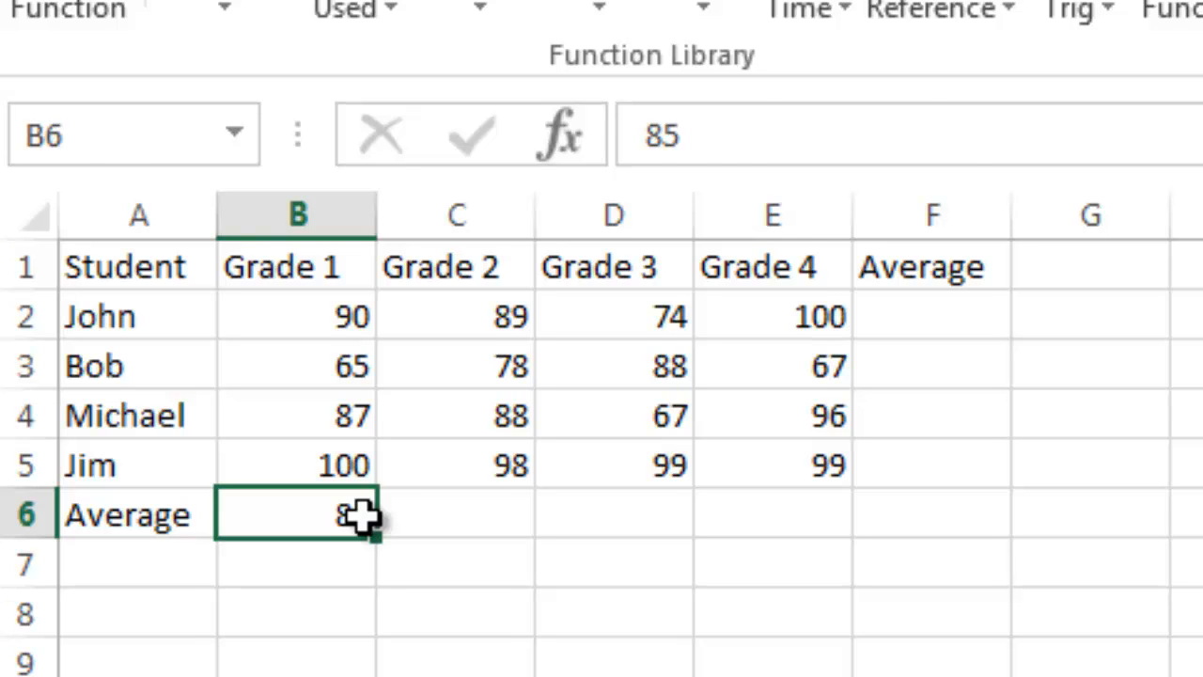
pyautogui.doubleClick(315, 523)
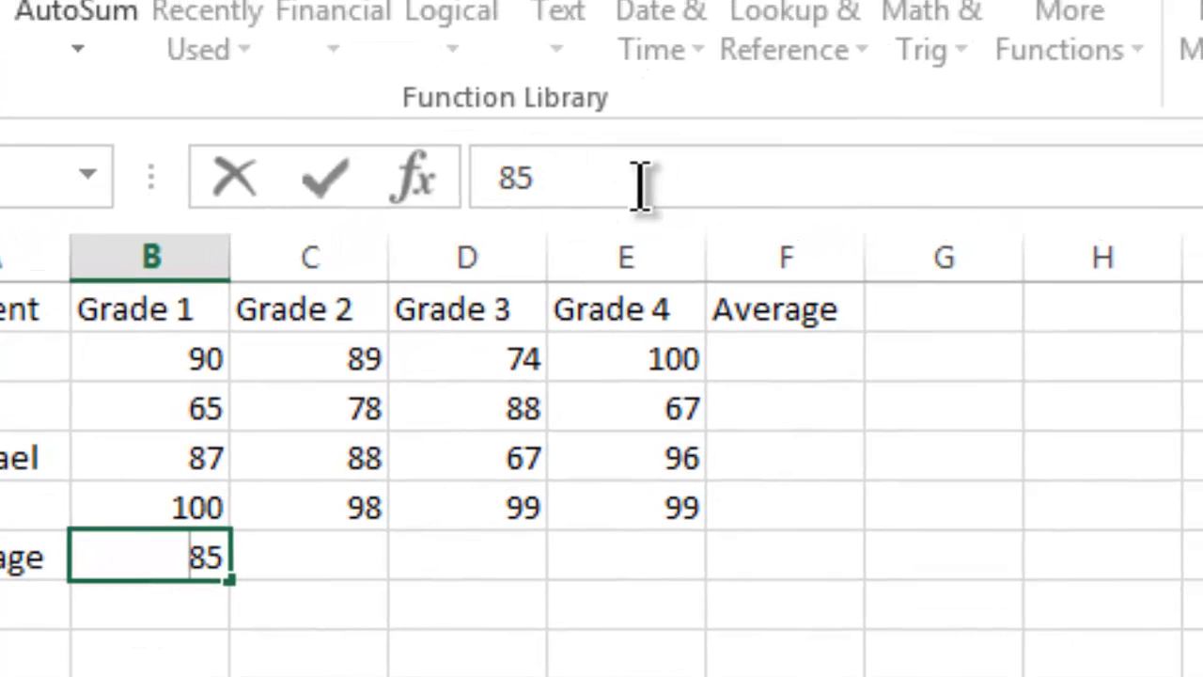
pyautogui.press('BackSpace')
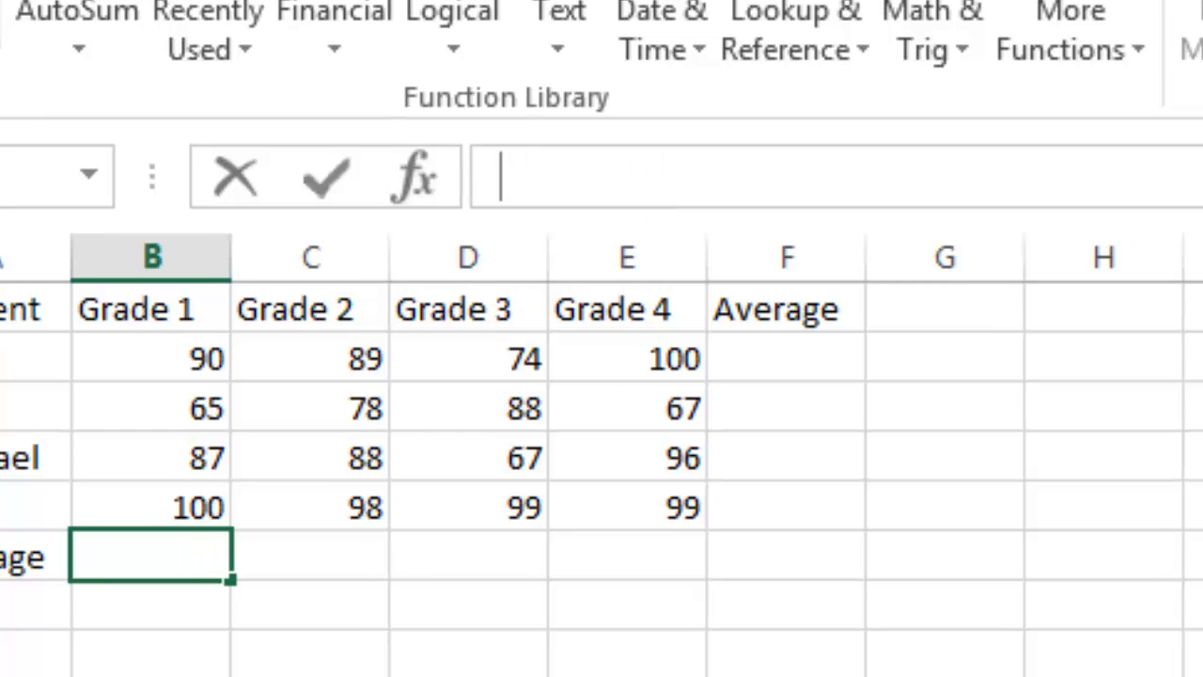
pyautogui.write('=Average')
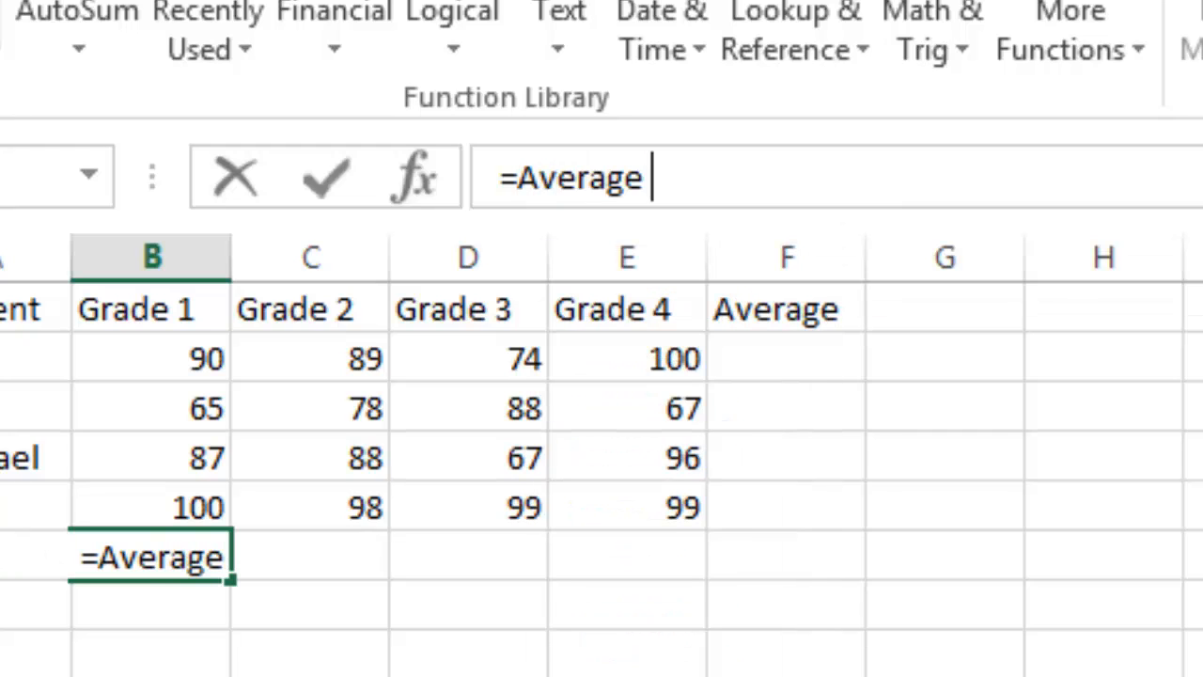
pyautogui.write(' (')
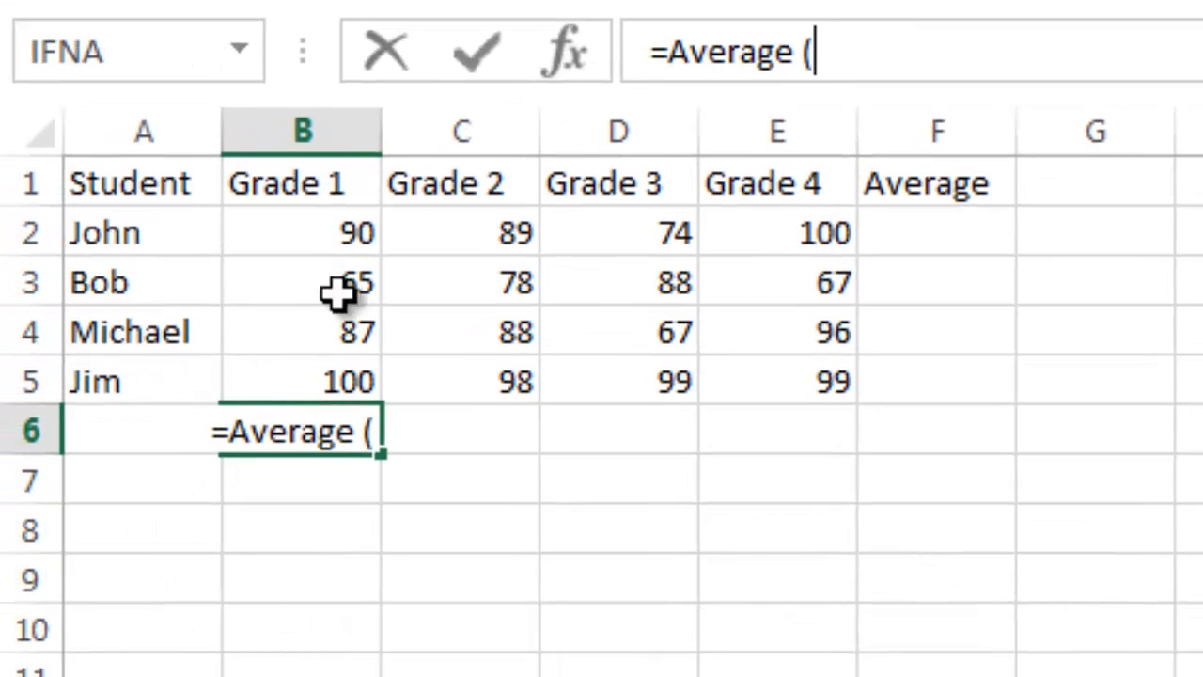
pyautogui.write('B2')
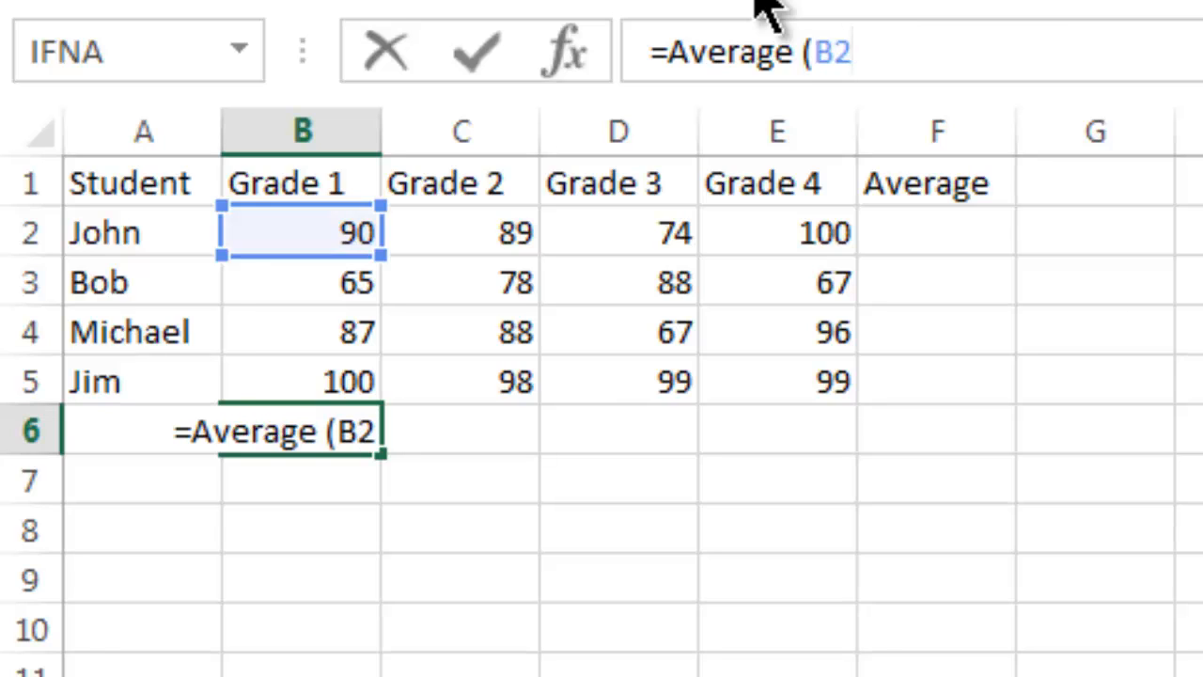
pyautogui.write(':B5')
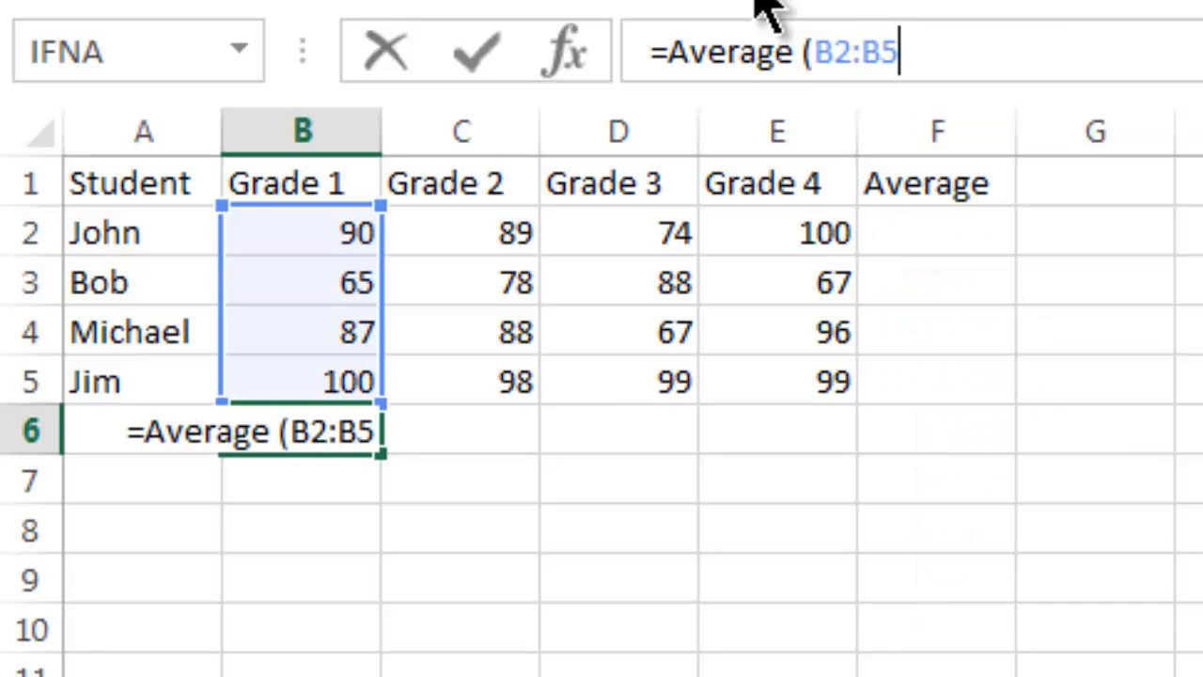
pyautogui.write(')')
pyautogui.press('Return')
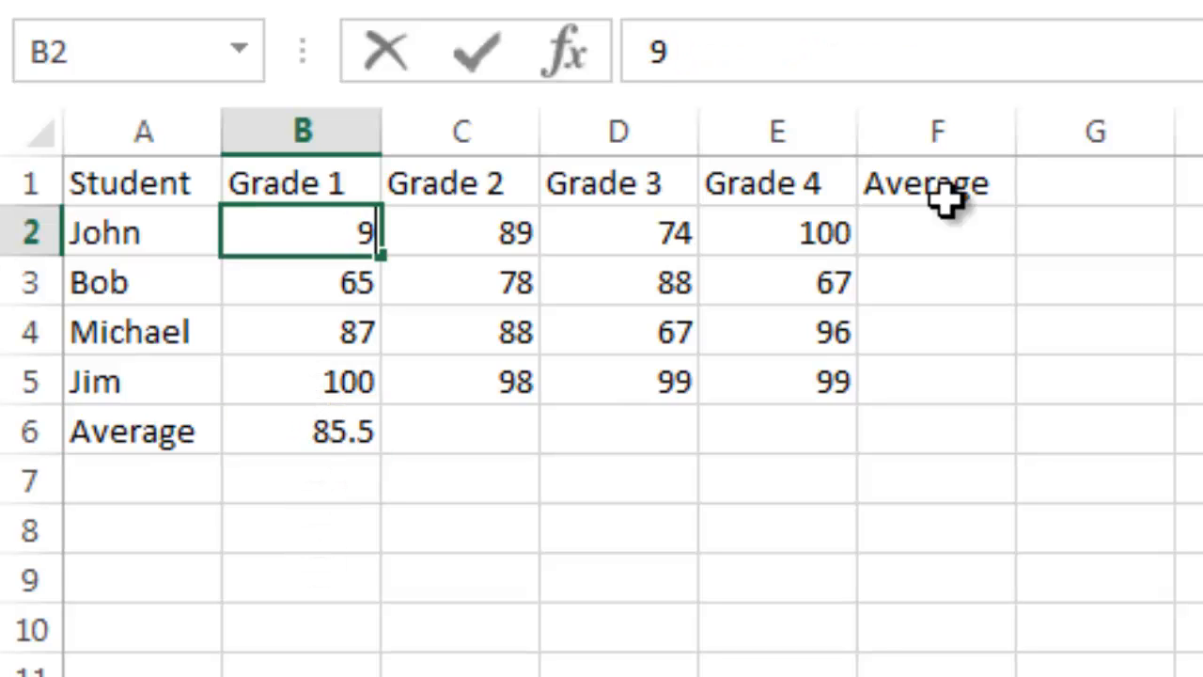
# Step: Set the Grade 1 score in B2 to 95 and move the average cells A6:B6 down to row 7
pyautogui.write('5')
pyautogui.click(325, 572)
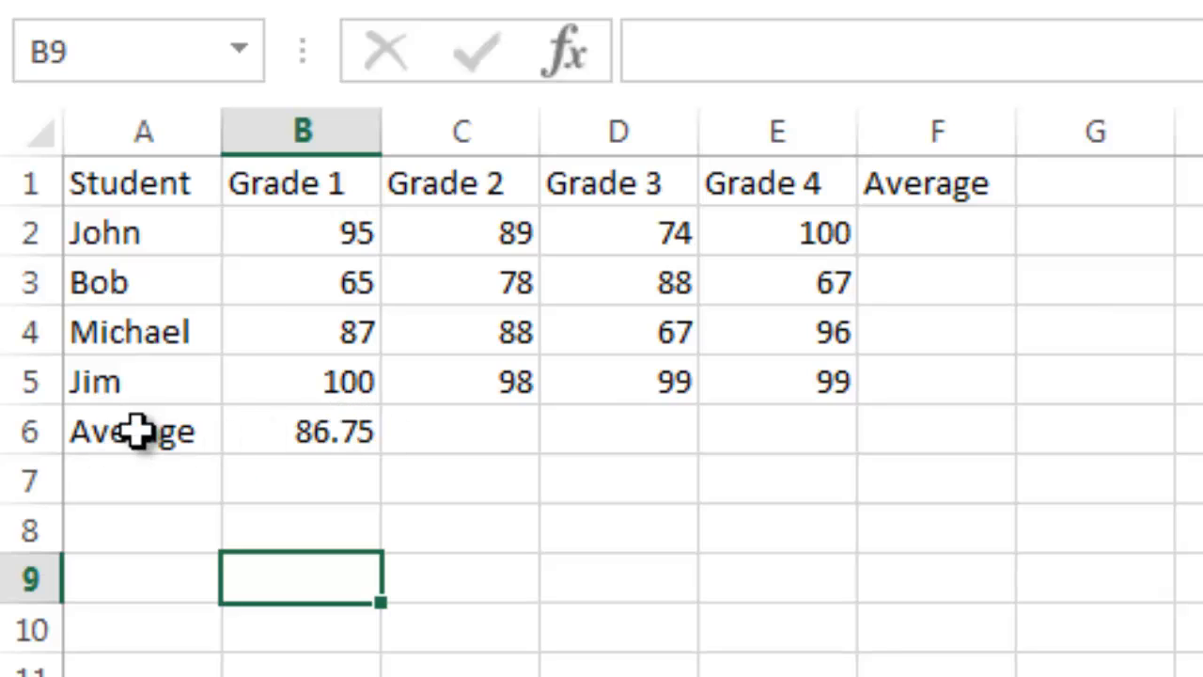
pyautogui.moveTo(140, 432); pyautogui.dragTo(381, 425)
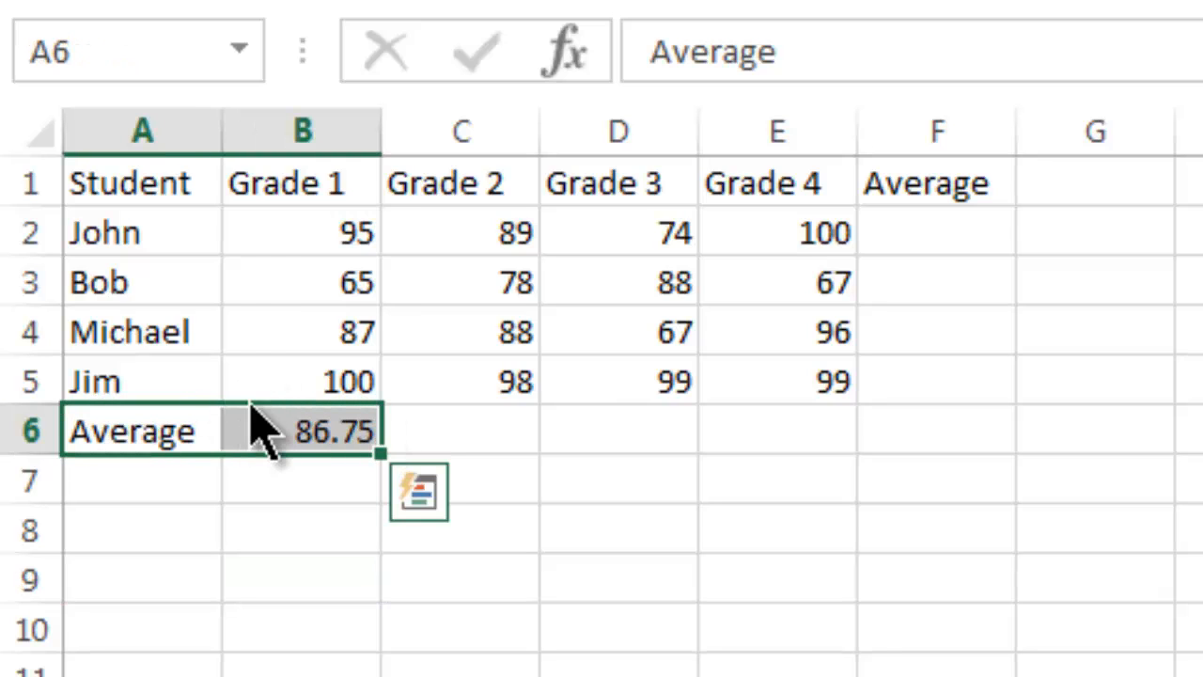
pyautogui.moveTo(250, 403); pyautogui.dragTo(246, 479)
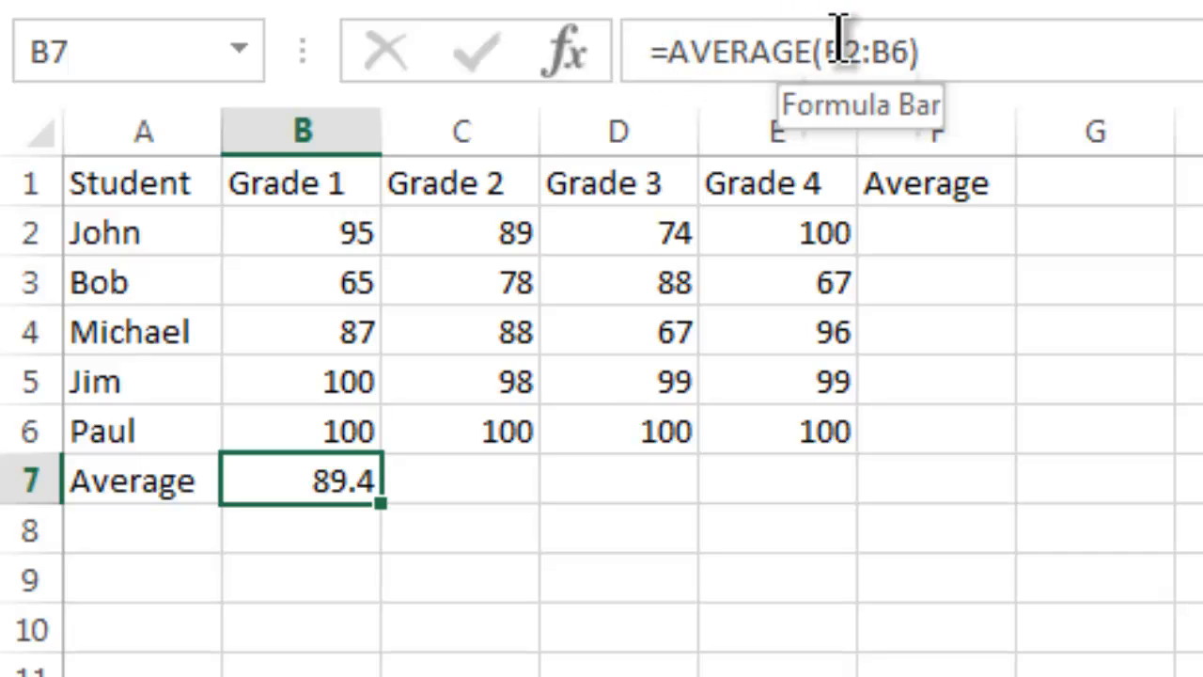
# Step: Insert AutoSum's Average function in C7 to average the Grade 2 scores in C2:C6
pyautogui.click(454, 470)
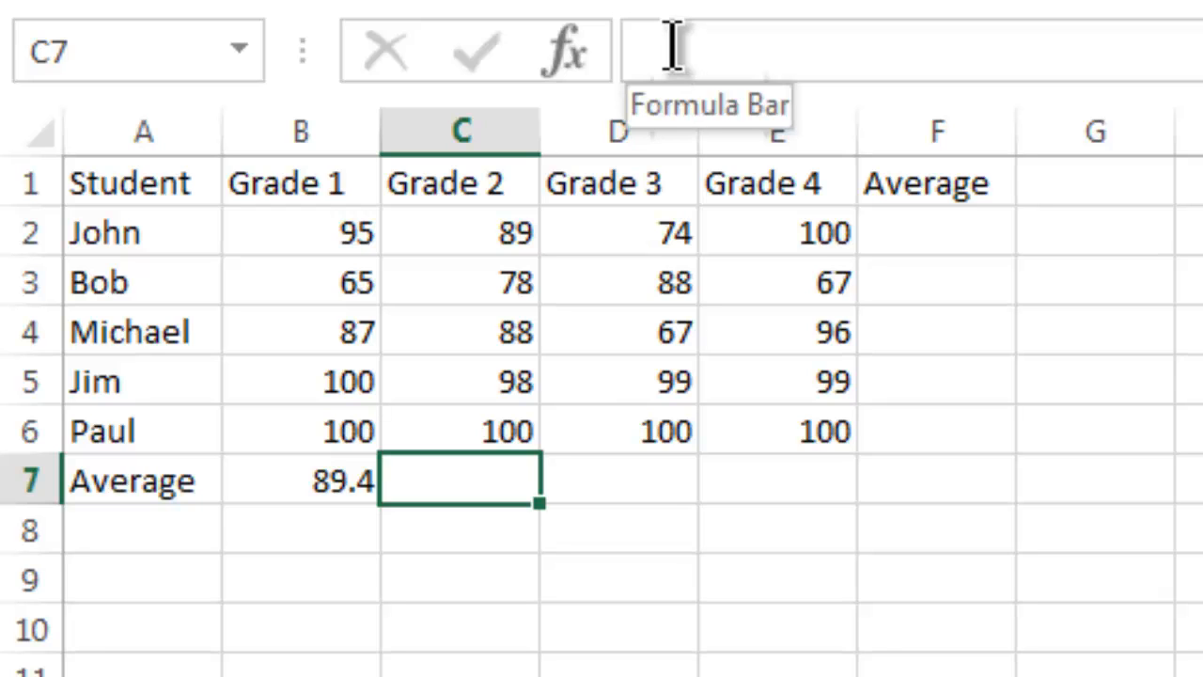
pyautogui.click(652, 71)
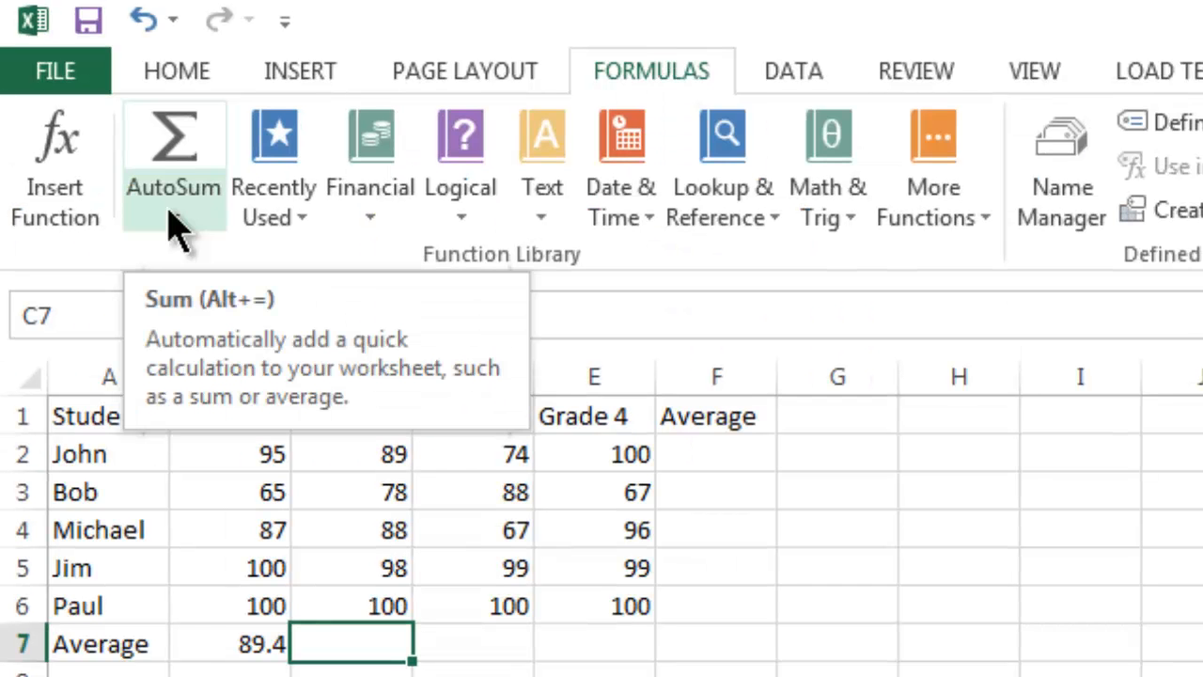
pyautogui.click(172, 214)
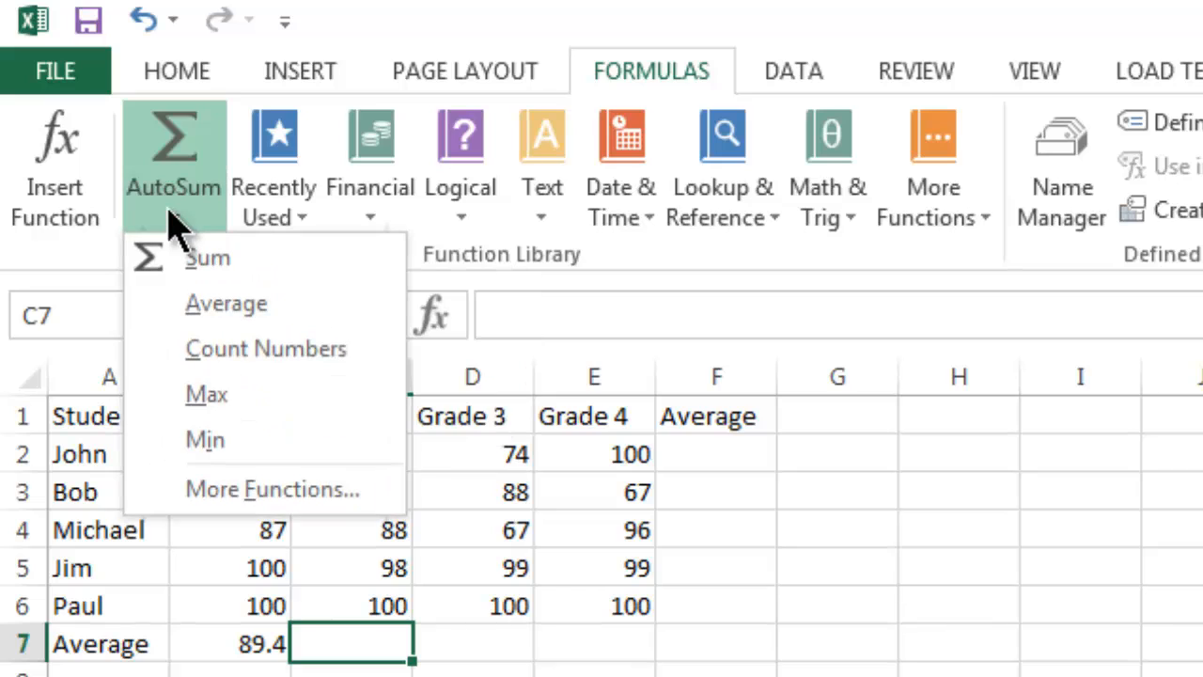
pyautogui.click(235, 310)
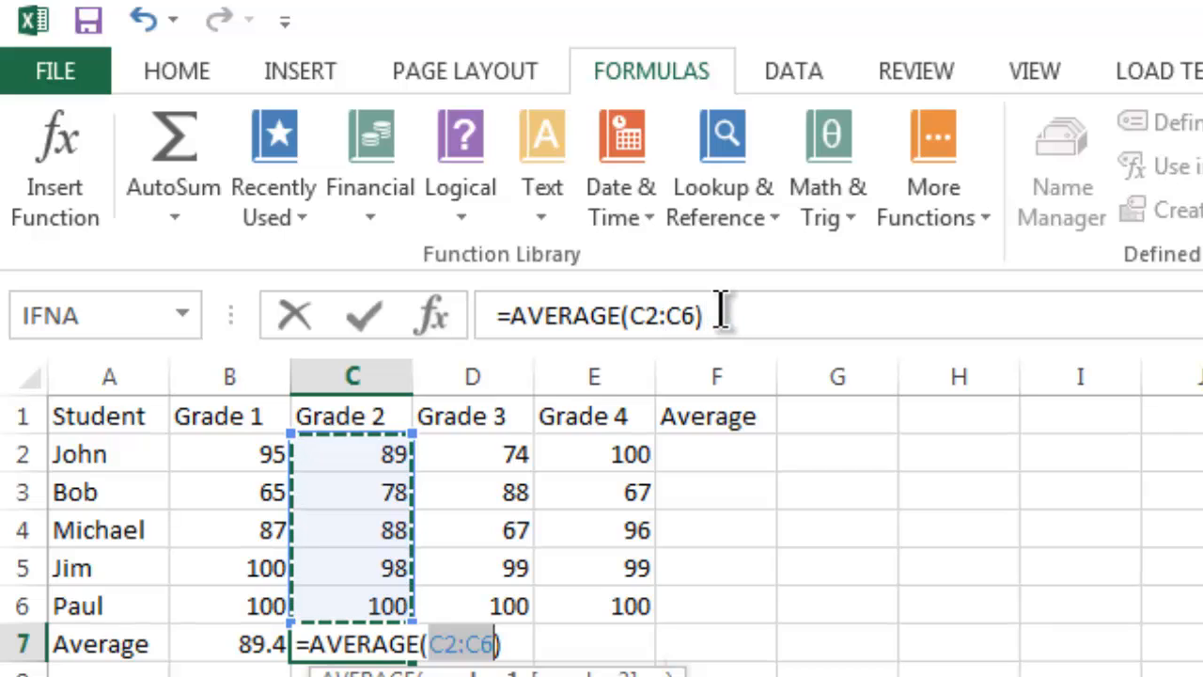
pyautogui.press('Return')
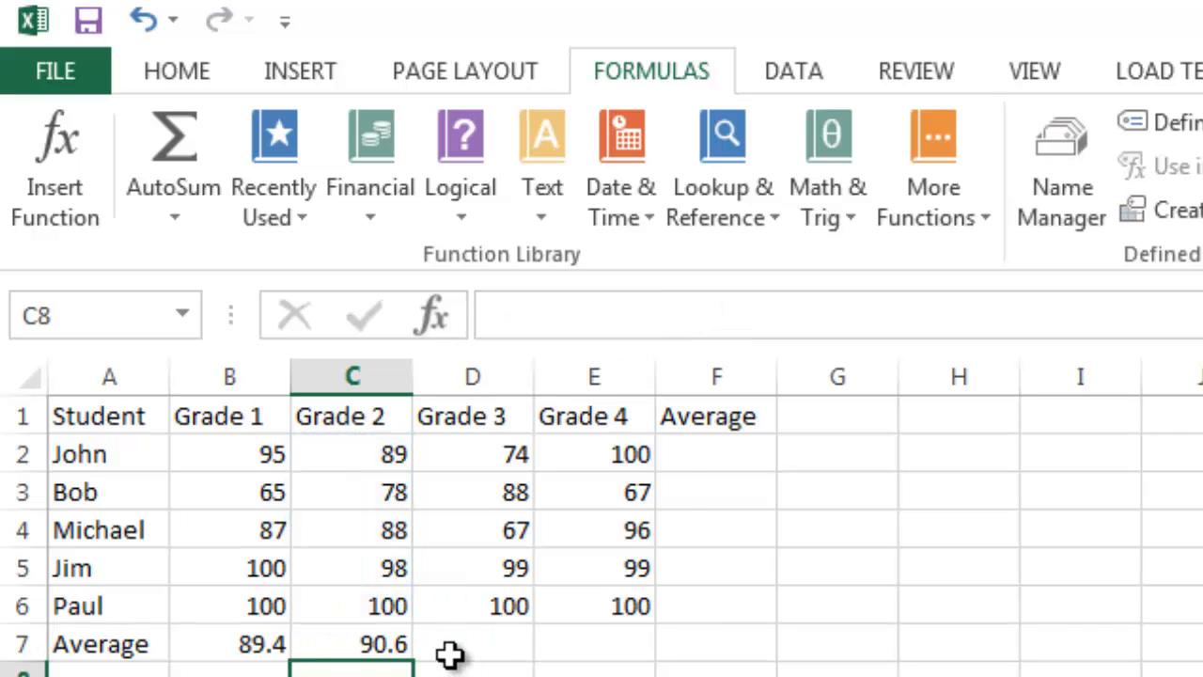
# Step: Average the Grade 3 scores in D7 with AutoSum's Average function
pyautogui.click(450, 649)
pyautogui.click(175, 218)
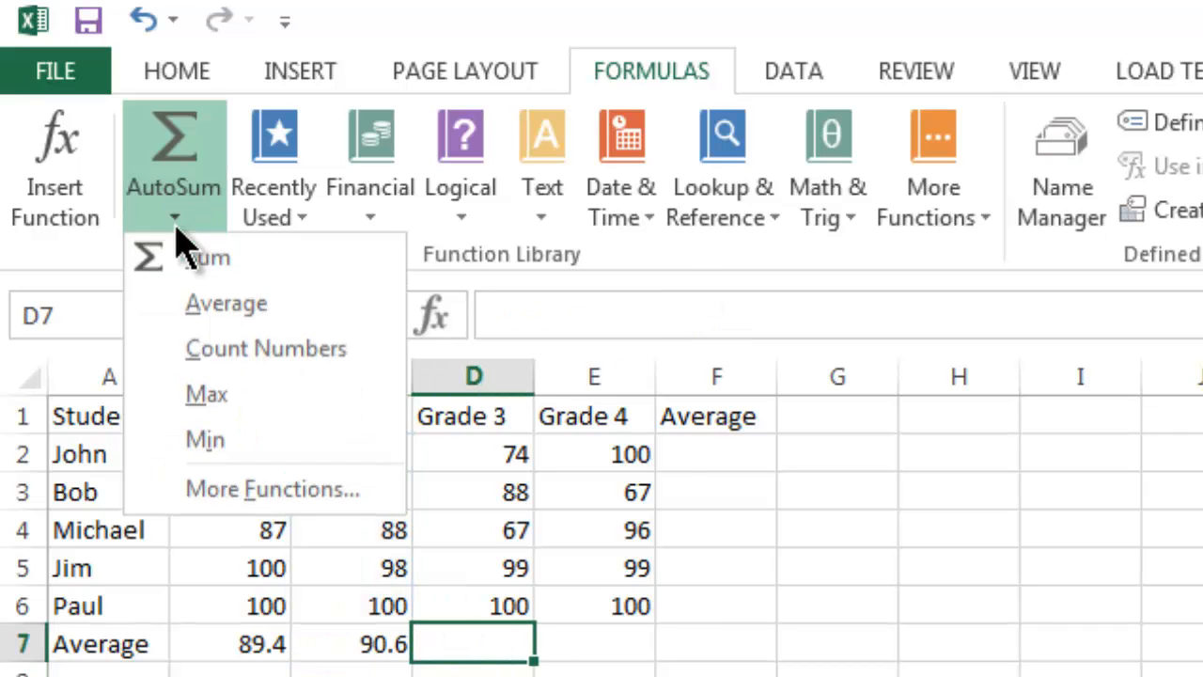
pyautogui.click(224, 322)
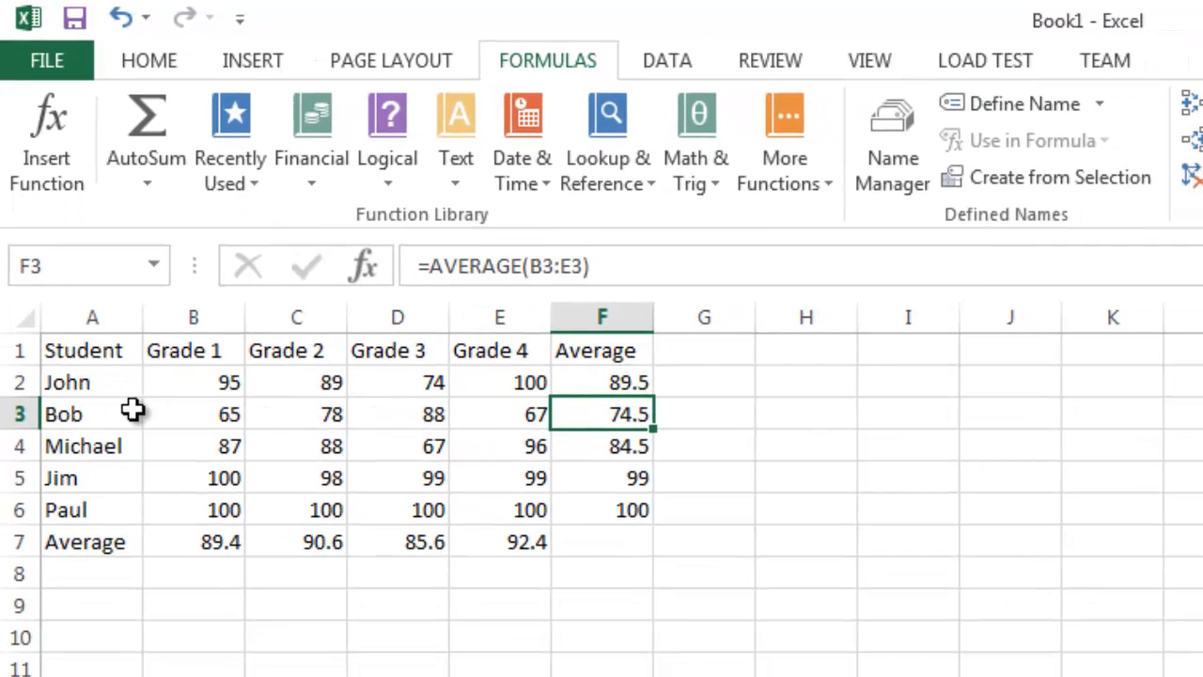
# Step: Add the row labels Sum, Largest and Smallest in cells A8 to A10
pyautogui.click(100, 582)
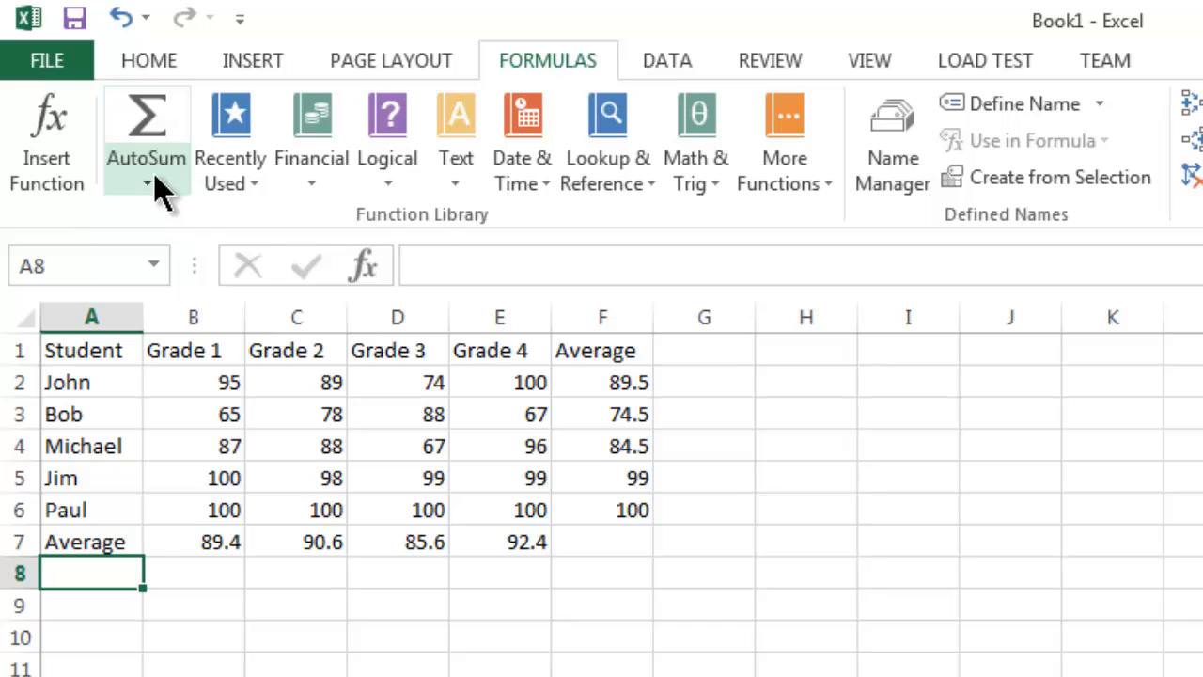
pyautogui.write('Sum')
pyautogui.press('Return')
pyautogui.write('Largest')
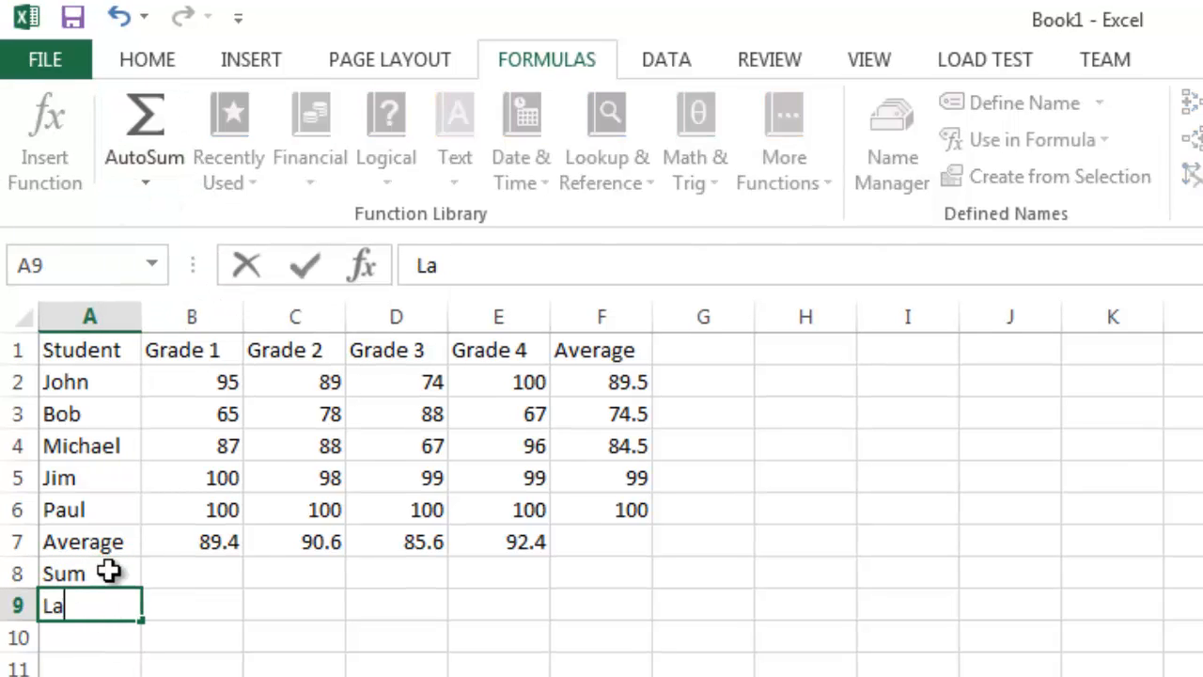
pyautogui.press('Return')
pyautogui.write('Smallest')
# Step: Insert AutoSum's Sum function in B8 and limit its range to the Grade 1 scores in B2:B6
pyautogui.click(223, 570)
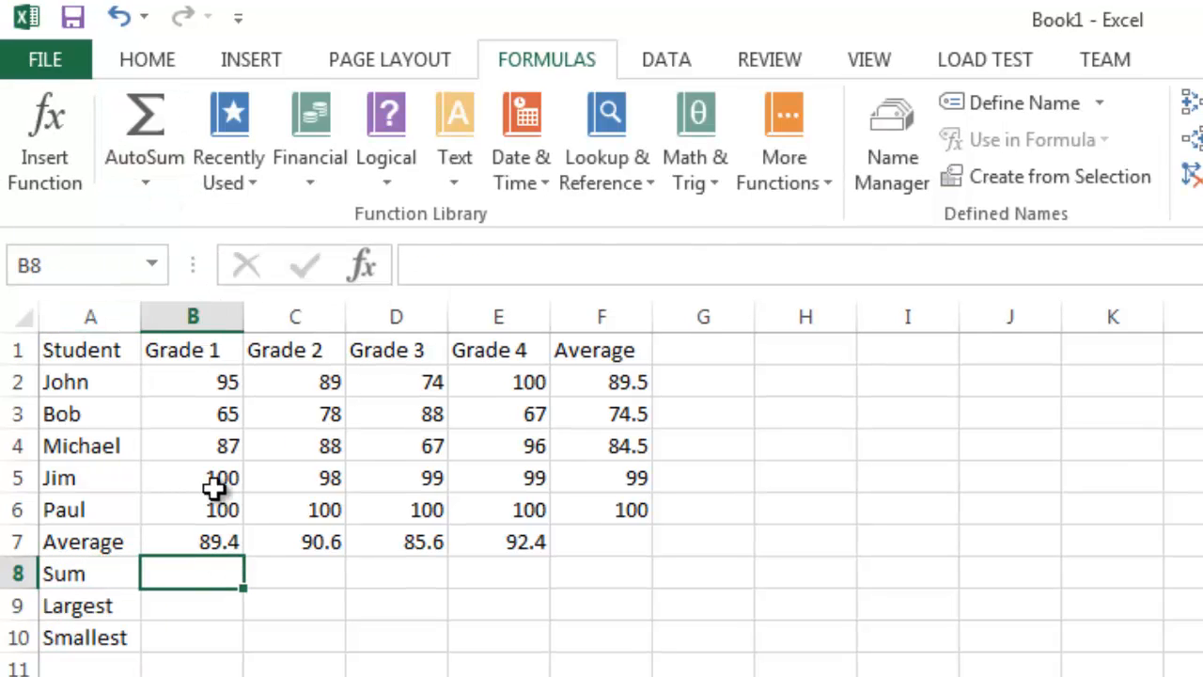
pyautogui.click(154, 166)
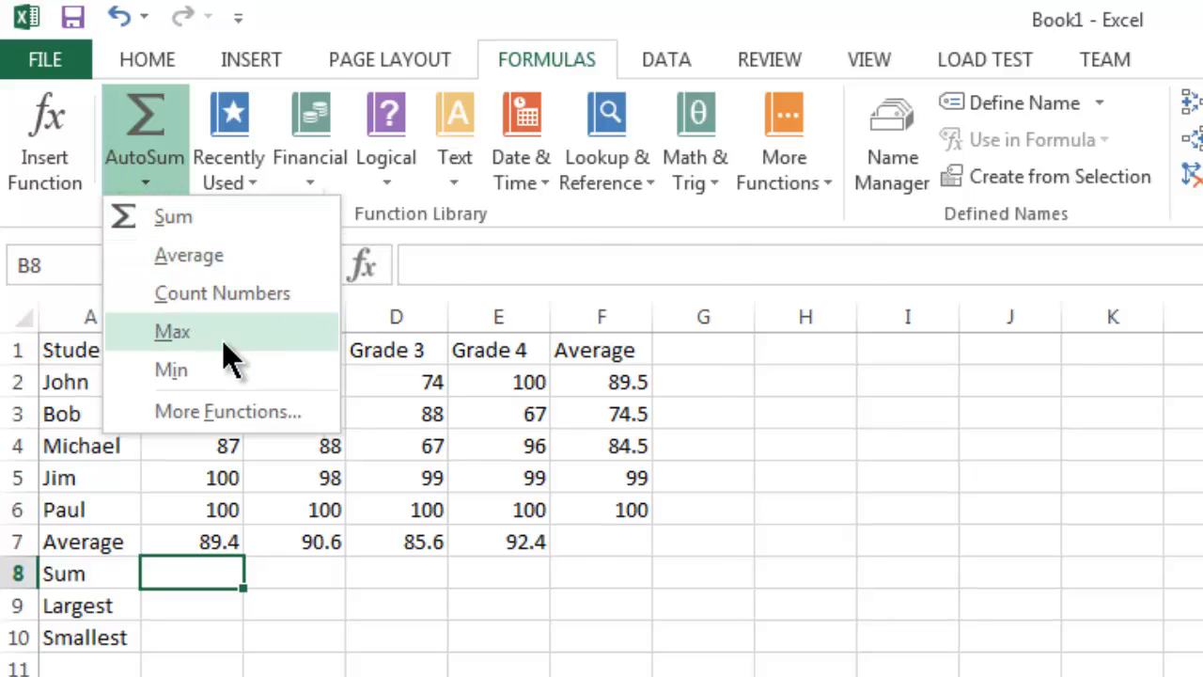
pyautogui.click(173, 216)
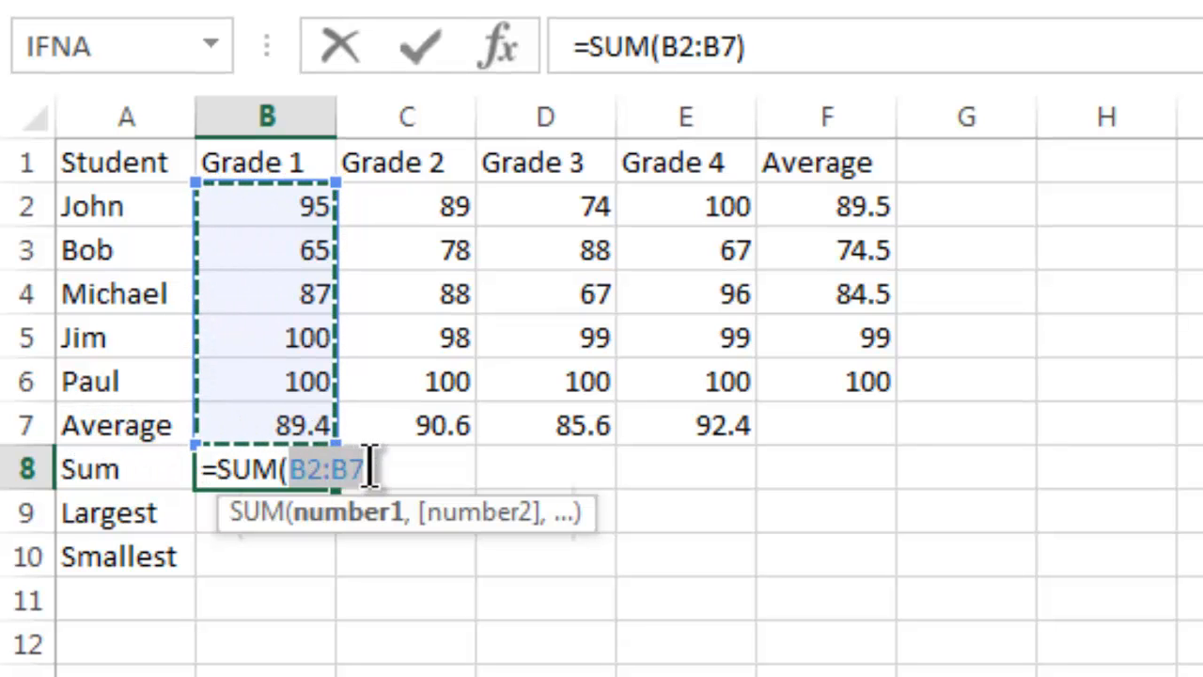
pyautogui.press('Delete')
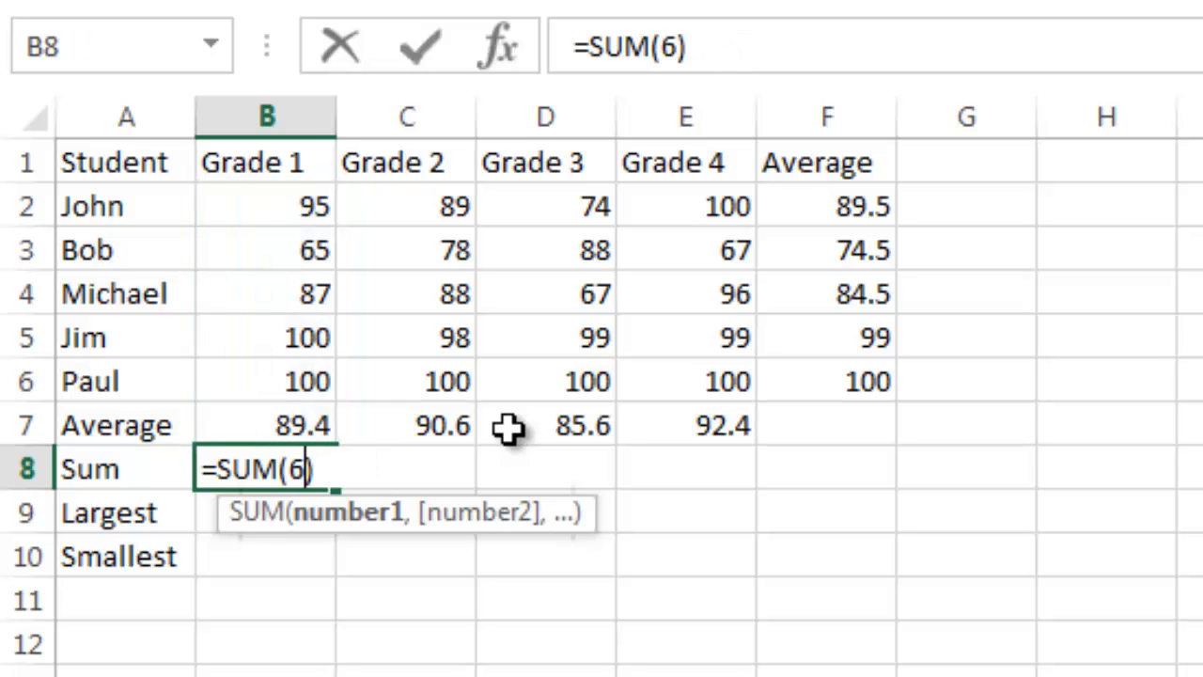
pyautogui.press('Return')
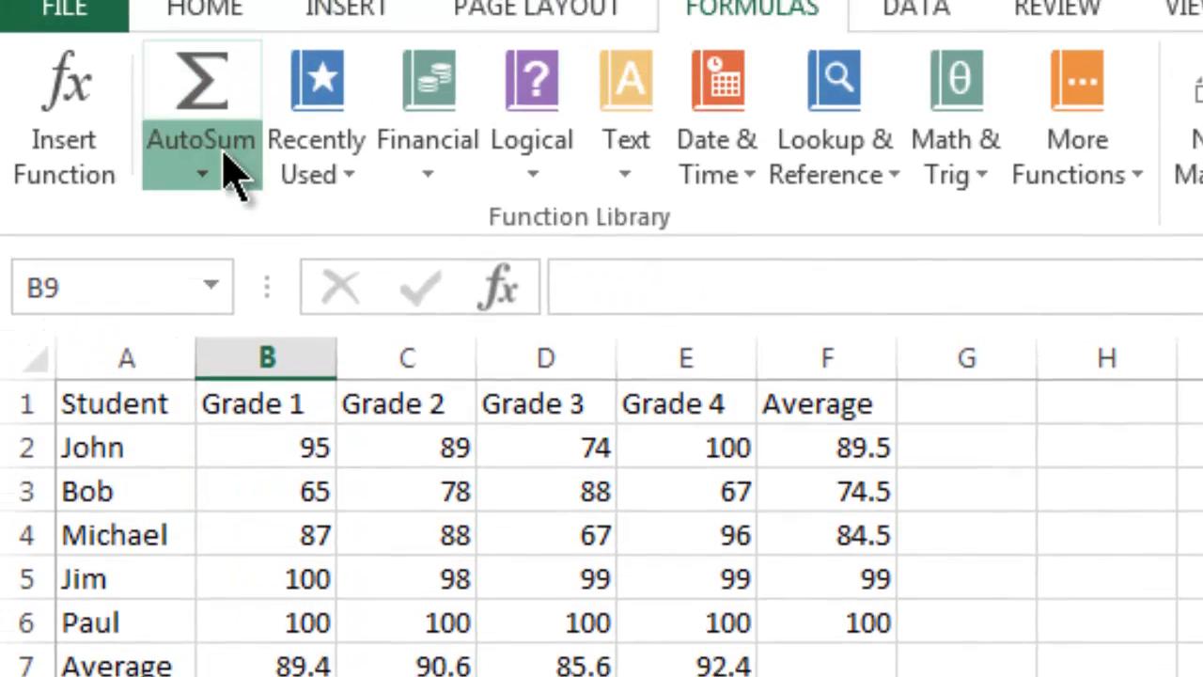
# Step: Insert AutoSum's Max function in B9 and correct its range so the formula is =MAX(B2:B6)
pyautogui.click(233, 173)
pyautogui.click(287, 380)
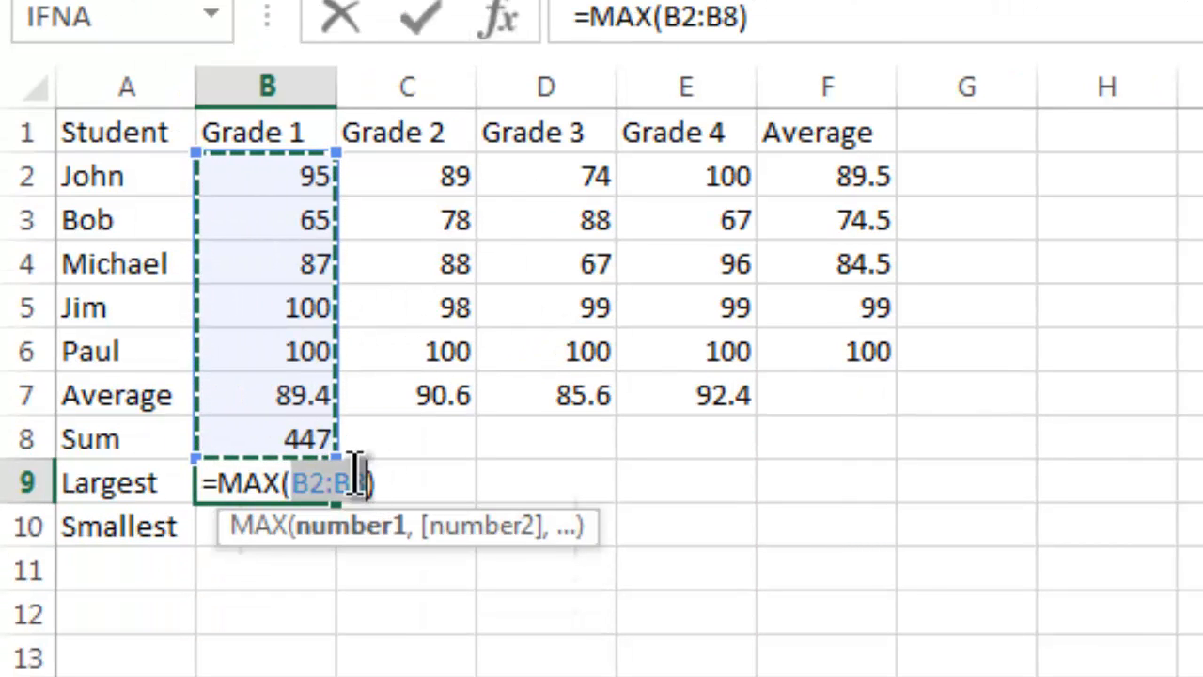
pyautogui.click(740, 17)
pyautogui.press('BackSpace')
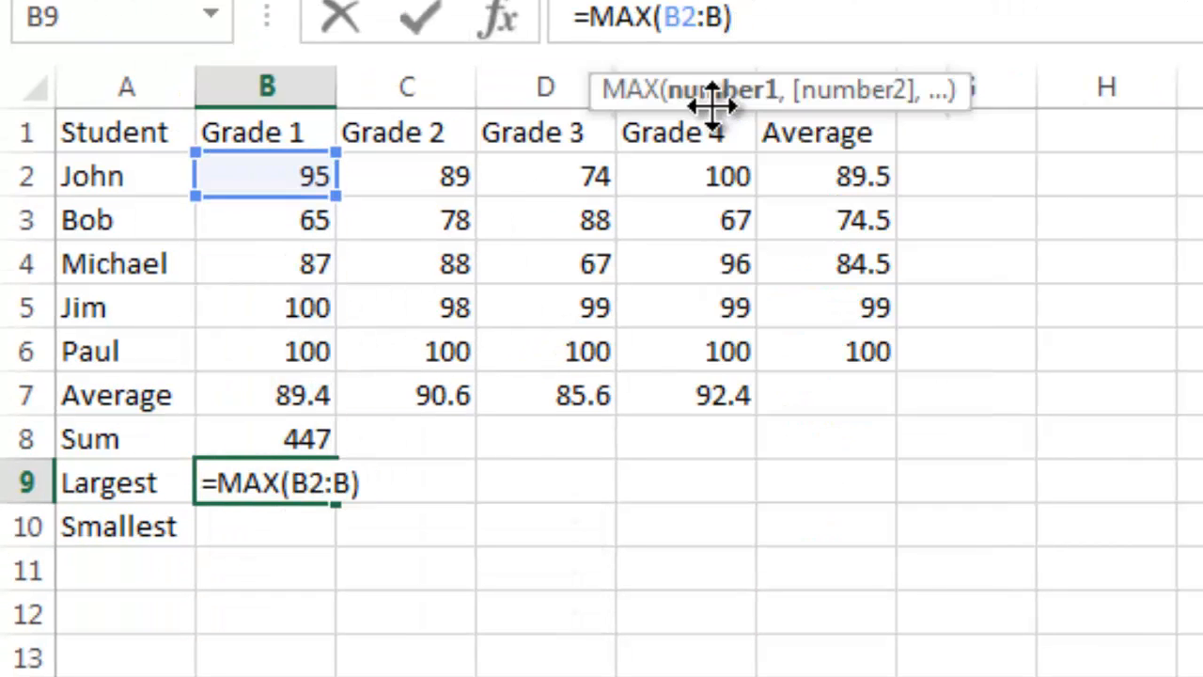
pyautogui.write('6')
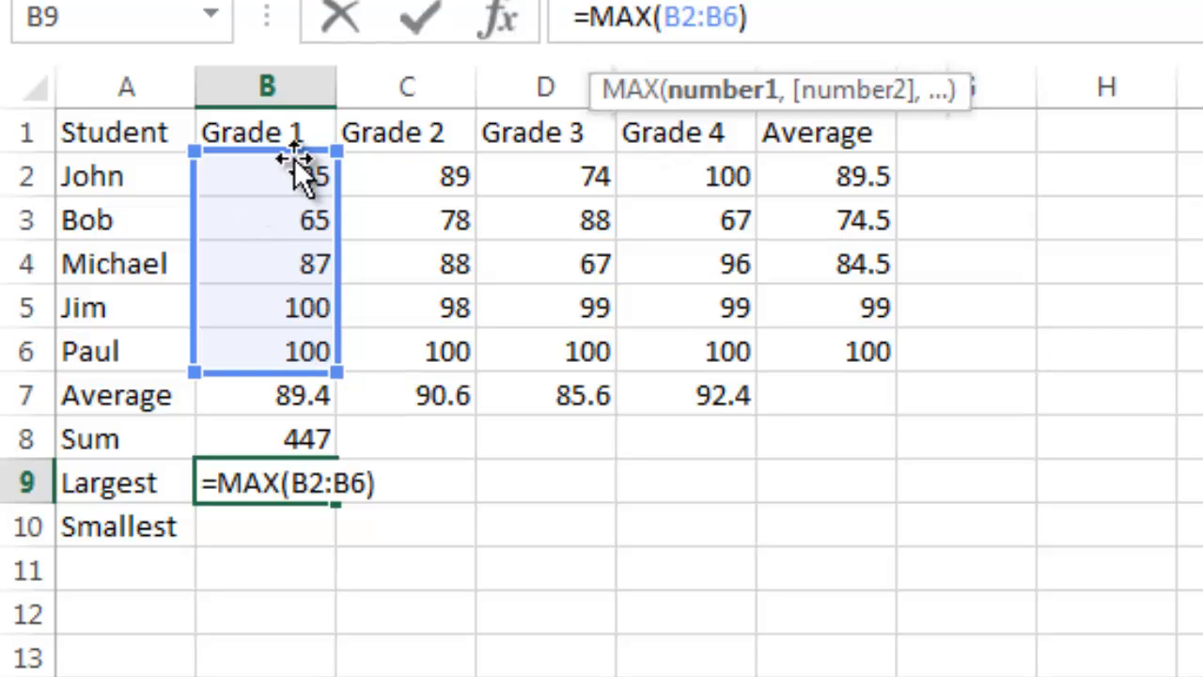
pyautogui.press('Return')
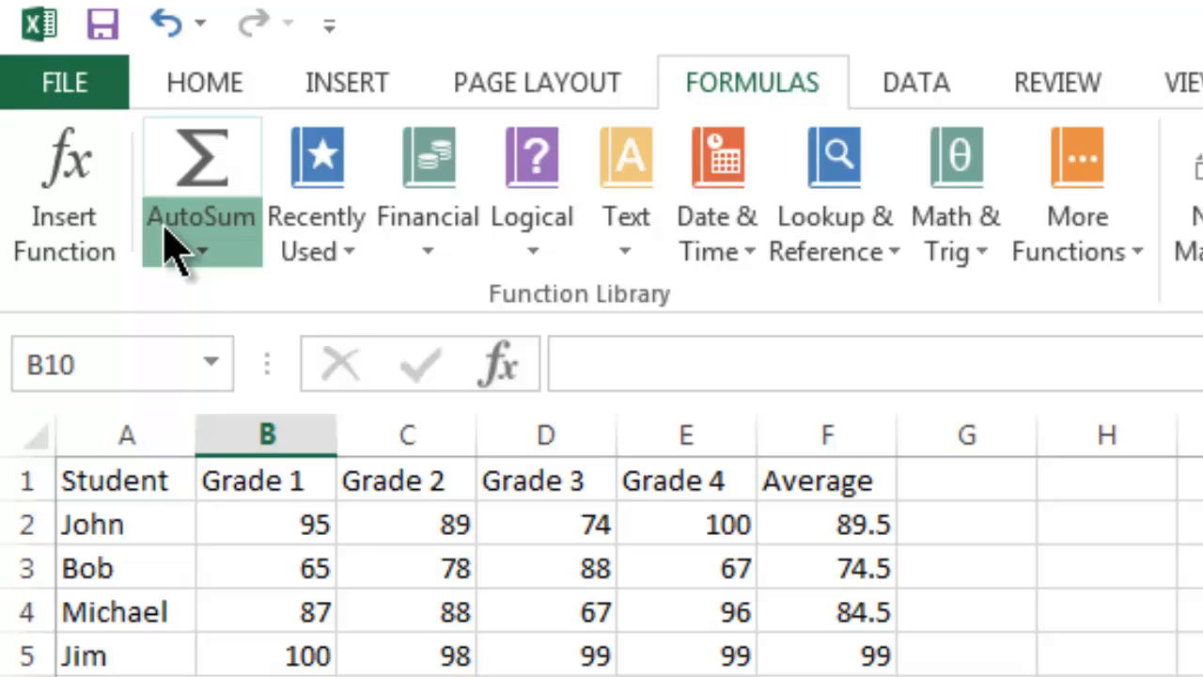
# Step: Insert AutoSum's Min function in B10 and correct its range so the formula is =MIN(B2:B6)
pyautogui.click(169, 239)
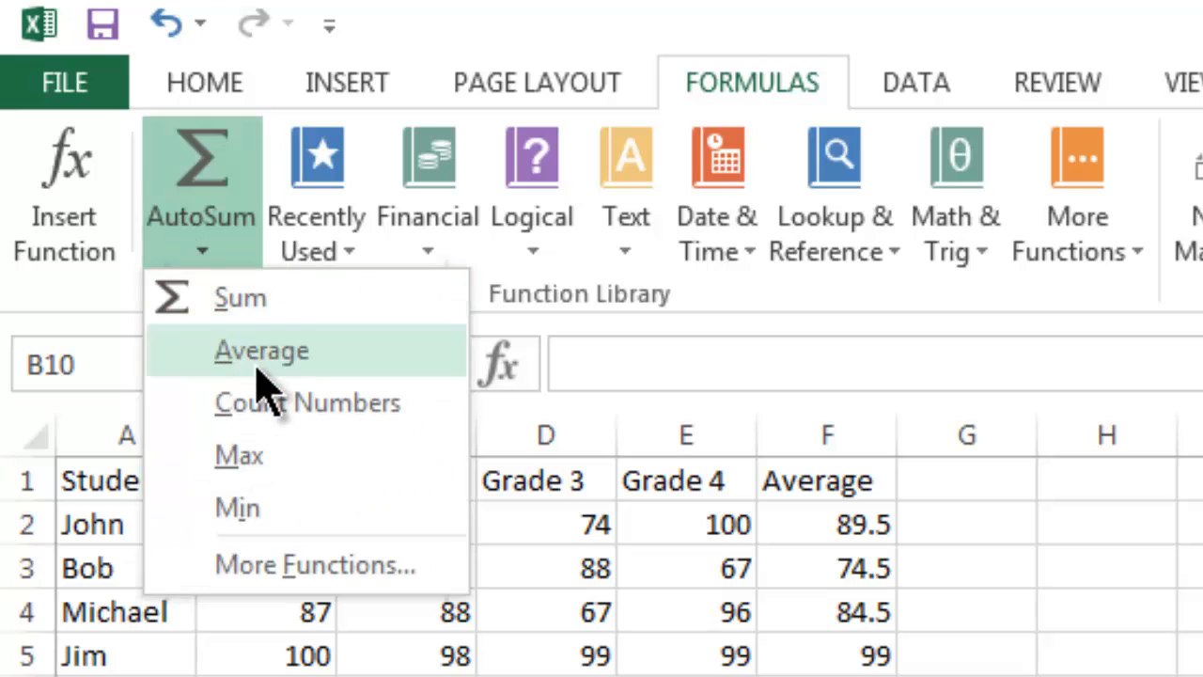
pyautogui.click(305, 503)
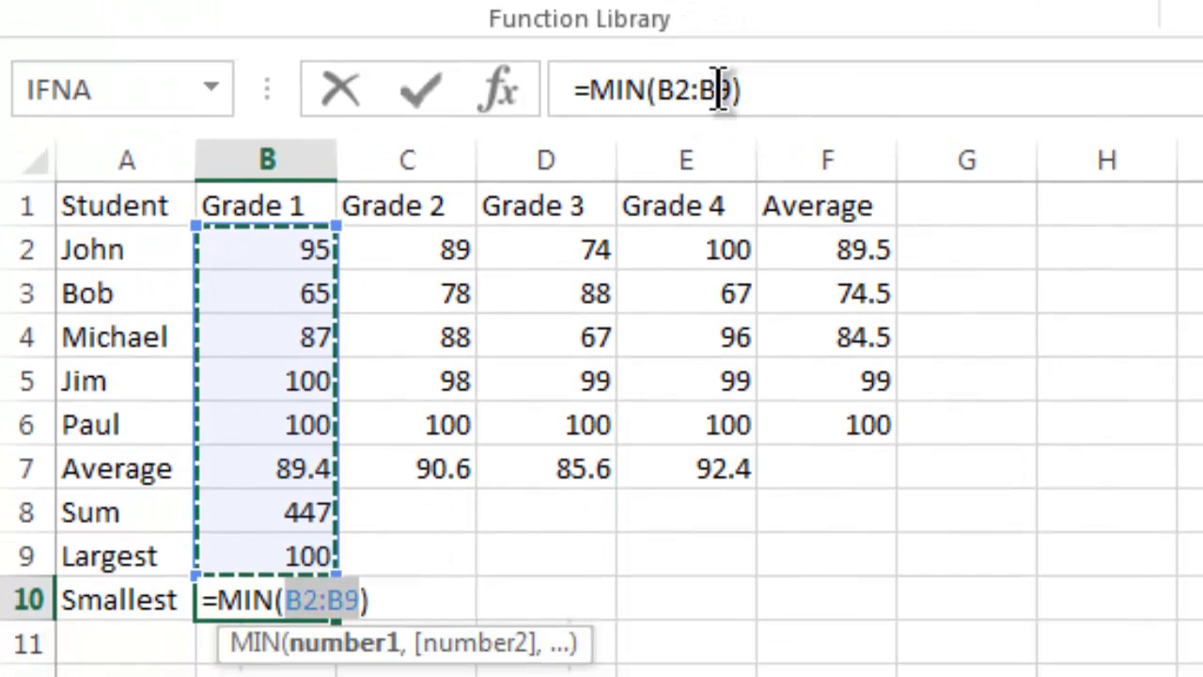
pyautogui.click(720, 200)
pyautogui.press('BackSpace')
pyautogui.write('6')
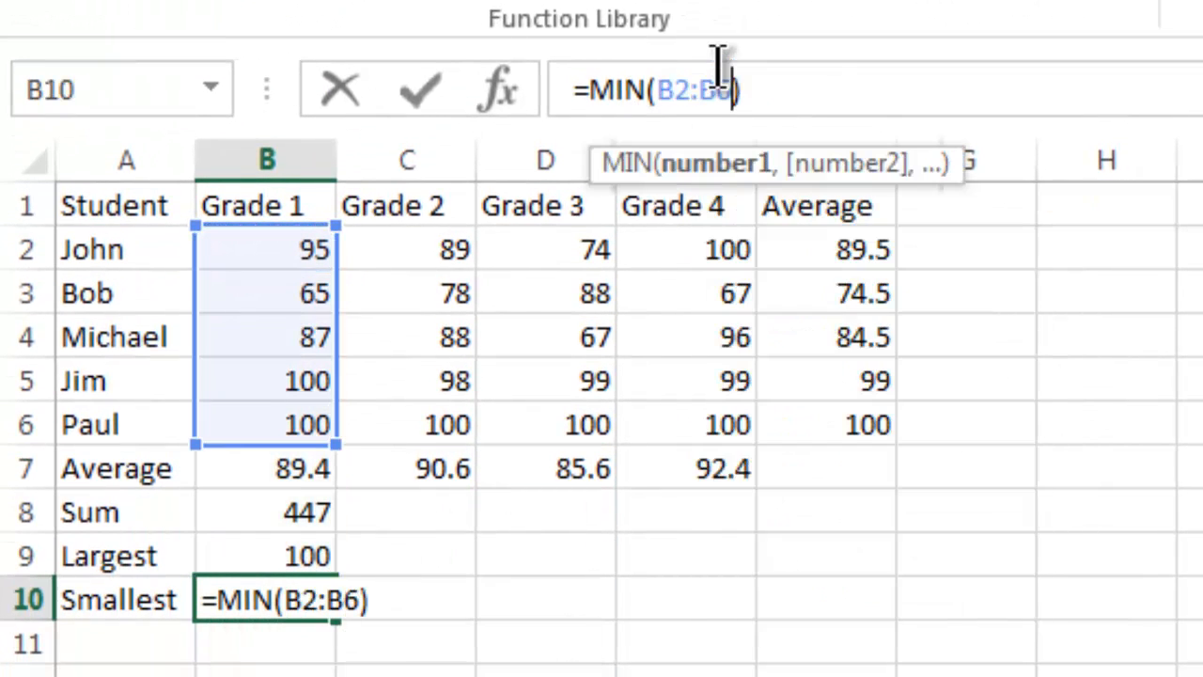
pyautogui.press('Return')
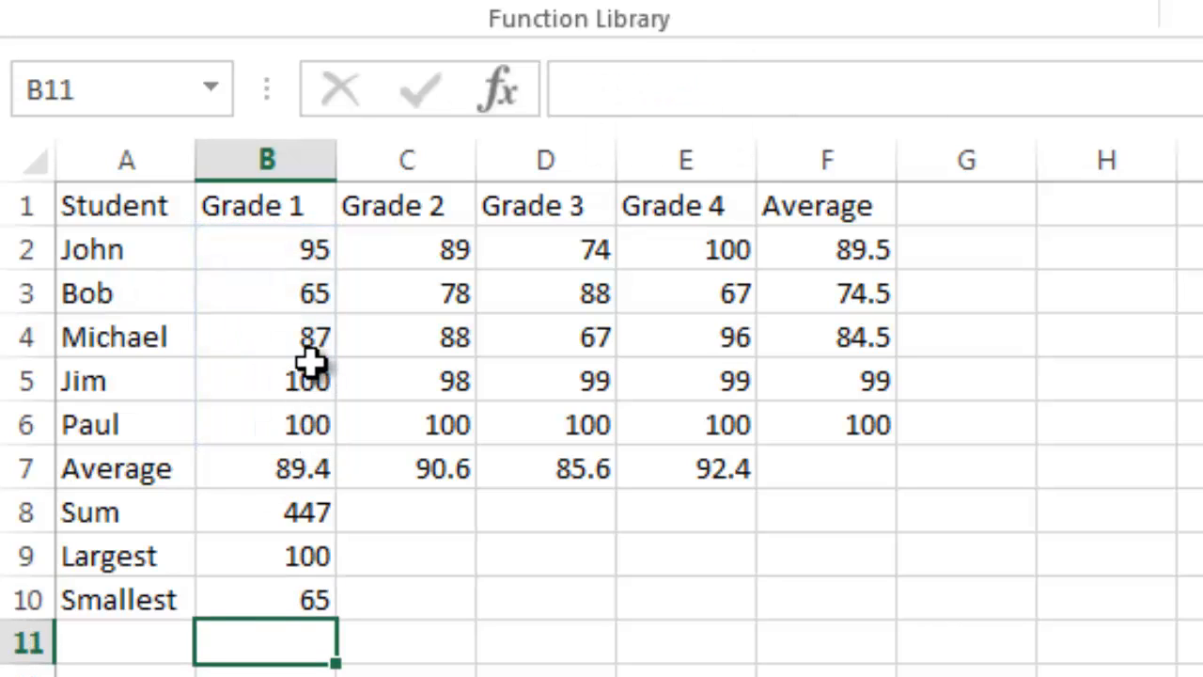
# Step: Change the Grade 1 scores to 95 in cell B5 and 25 in cell B3
pyautogui.doubleClick(313, 378)
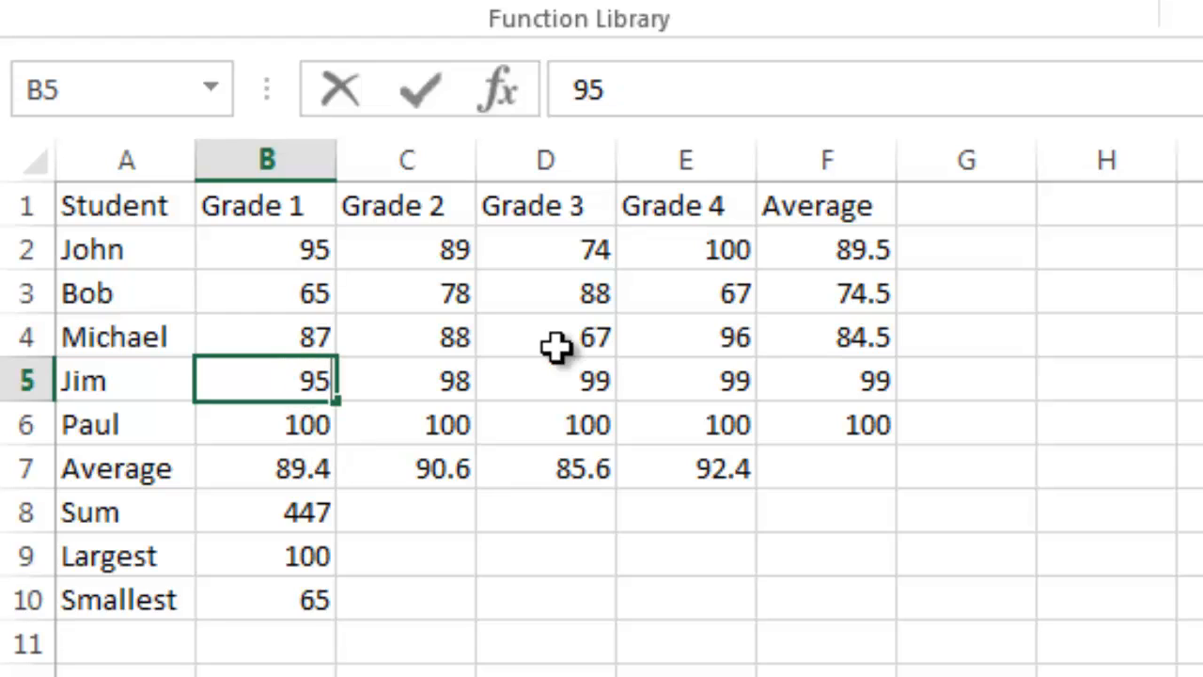
pyautogui.write('95')
pyautogui.press('Return')
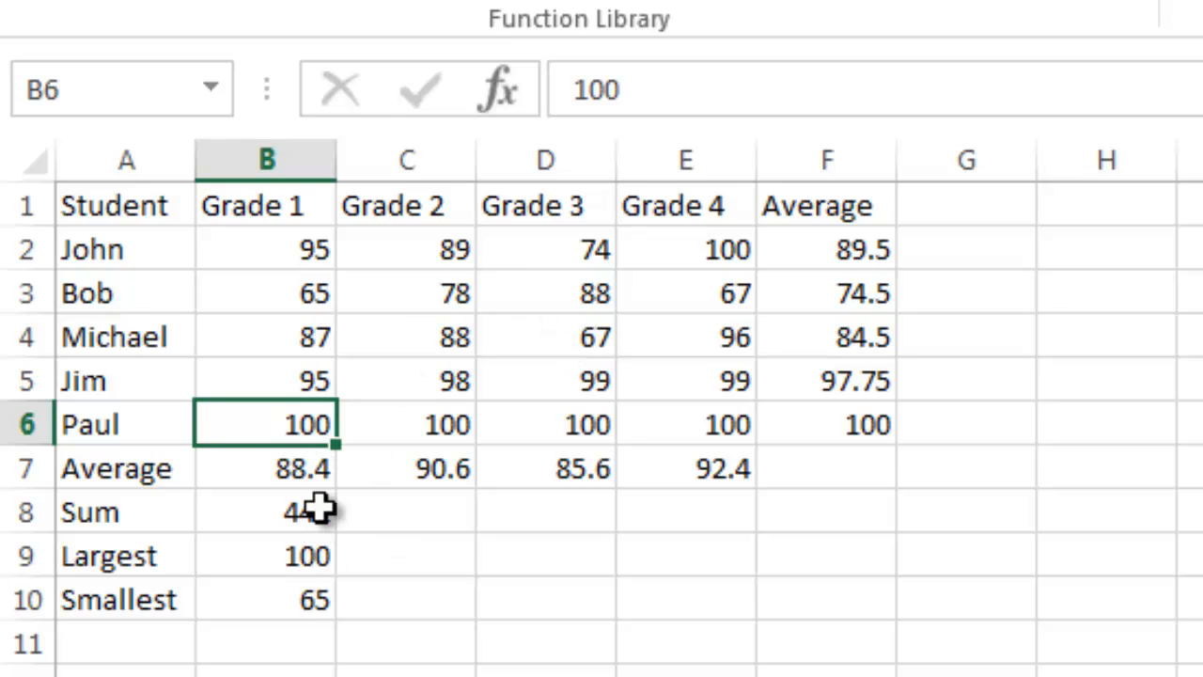
pyautogui.doubleClick(324, 297)
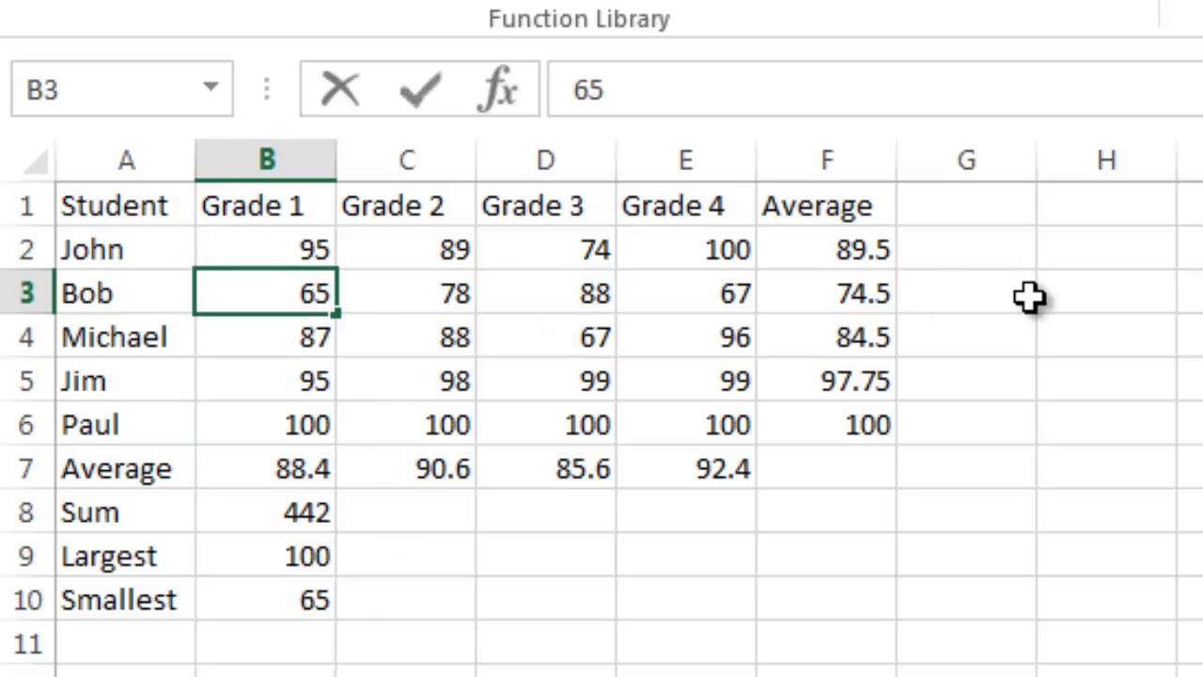
pyautogui.press('BackSpace')
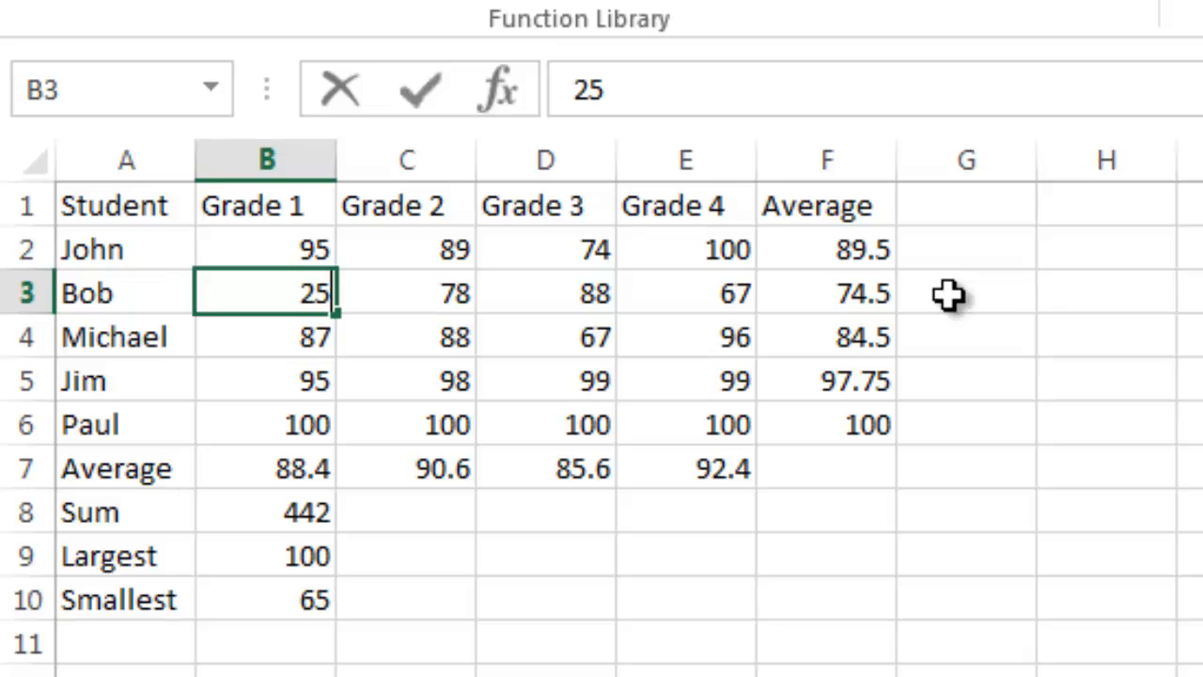
pyautogui.press('Return')
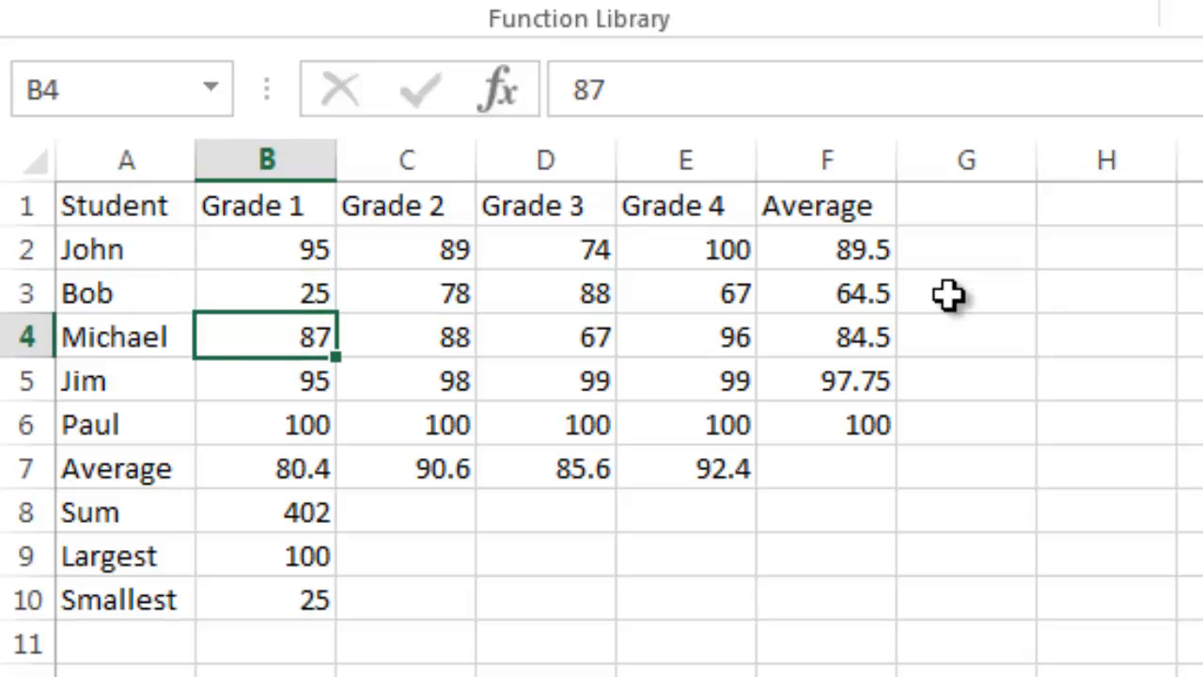
# Step: Change the Grade 1 score in cell B6 to 85
pyautogui.click(341, 424)
pyautogui.click(327, 428)
pyautogui.hotkey('ctrl', 'Down')
pyautogui.click(315, 428)
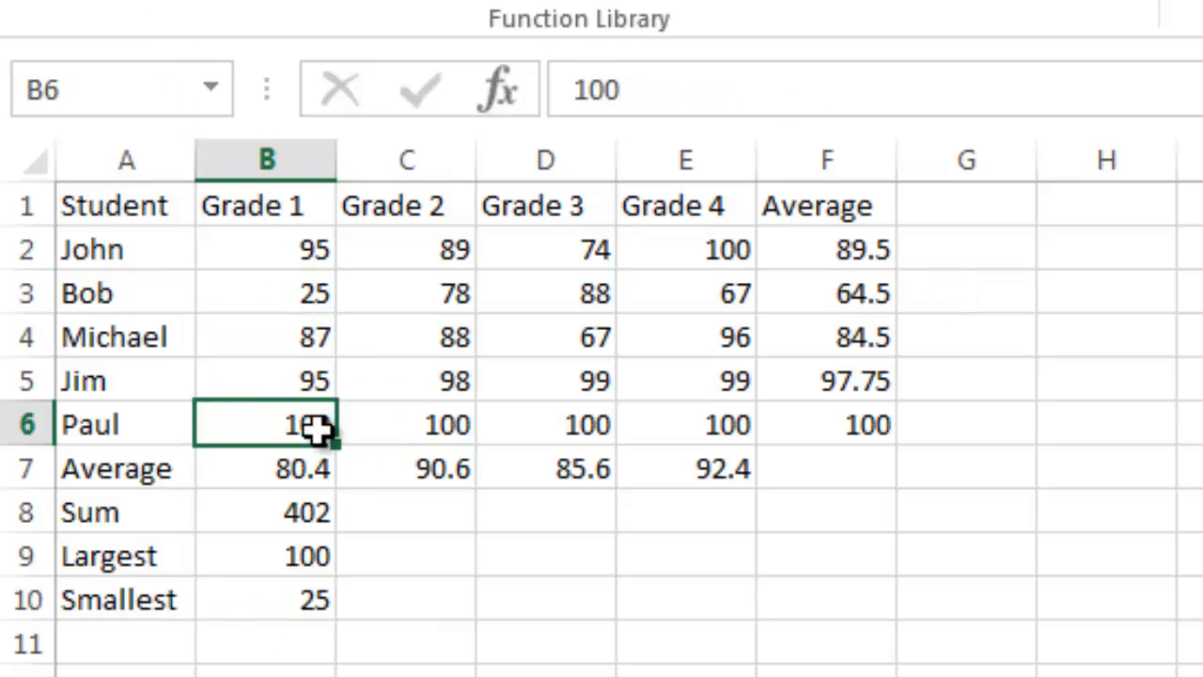
pyautogui.write('85')
pyautogui.press('Return')
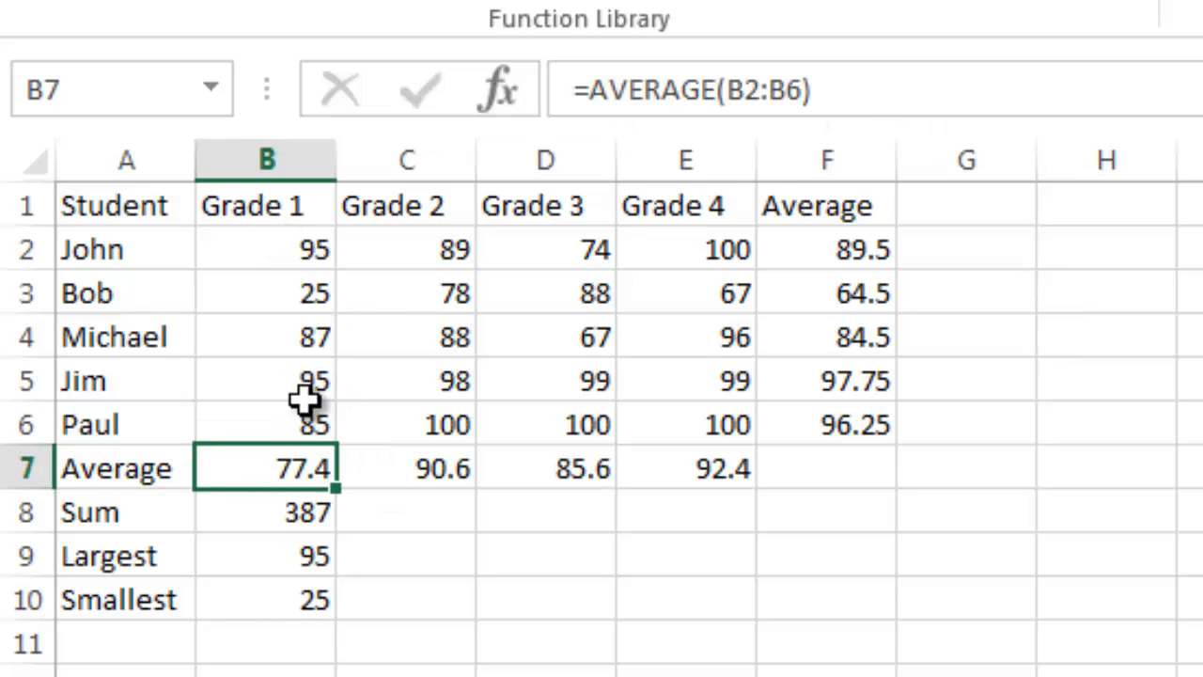
pyautogui.click(309, 242)
pyautogui.click(298, 554)
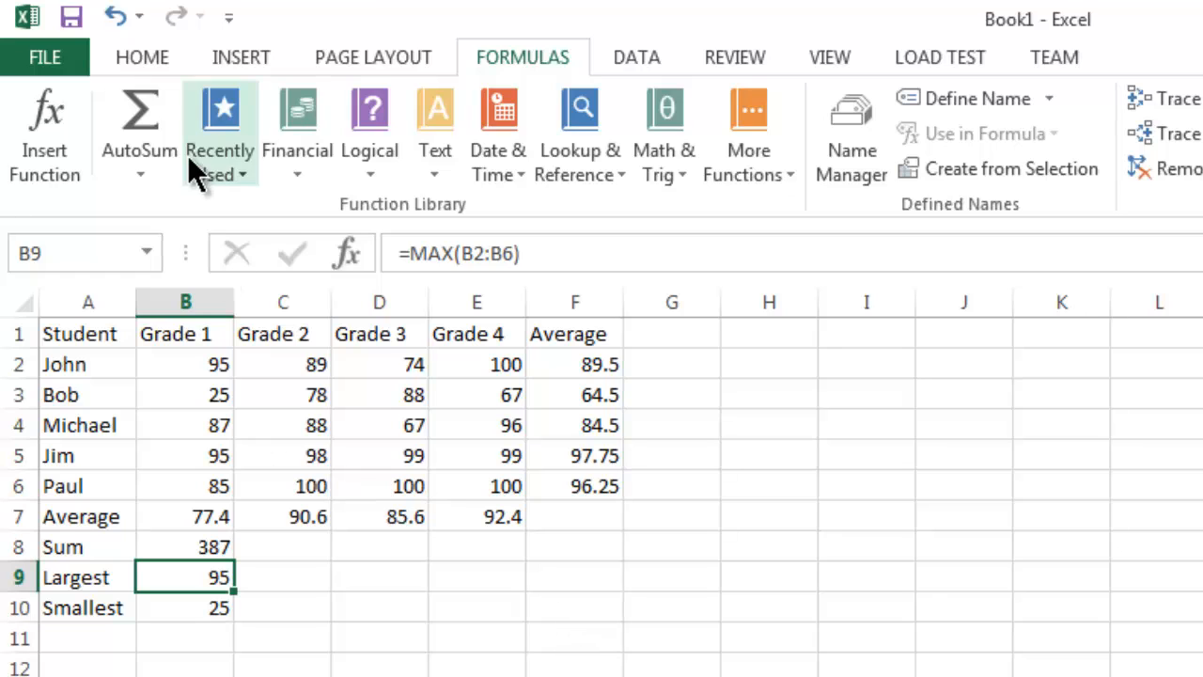
pyautogui.click(135, 165)
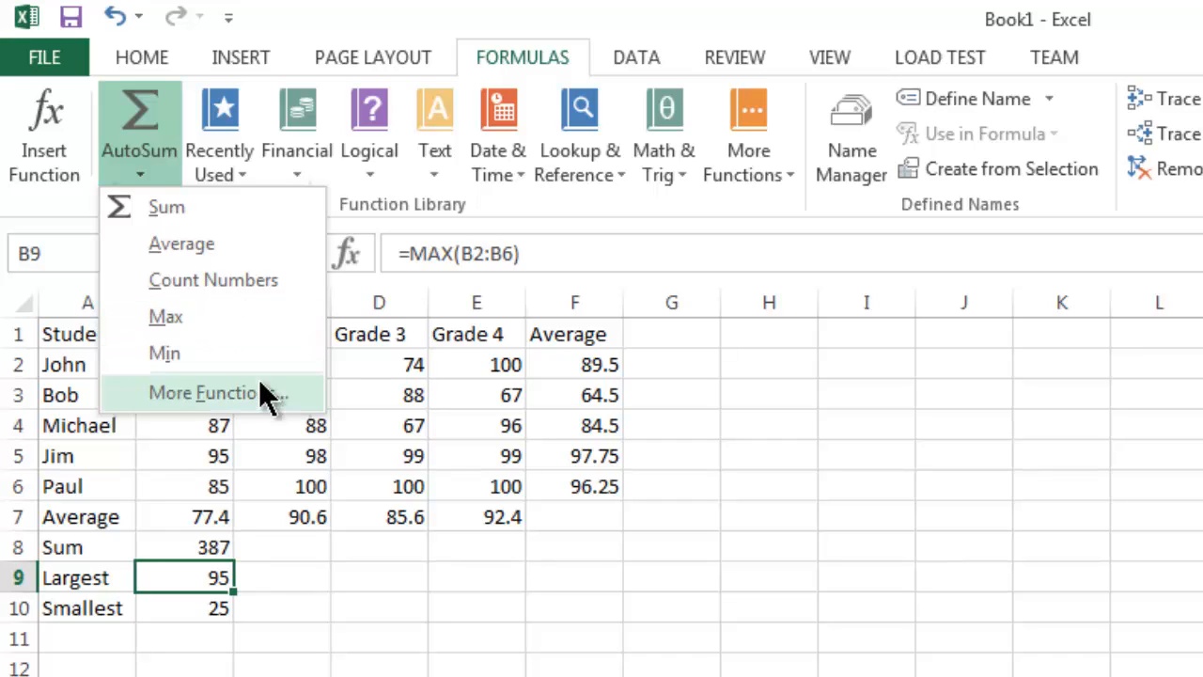
pyautogui.click(288, 540)
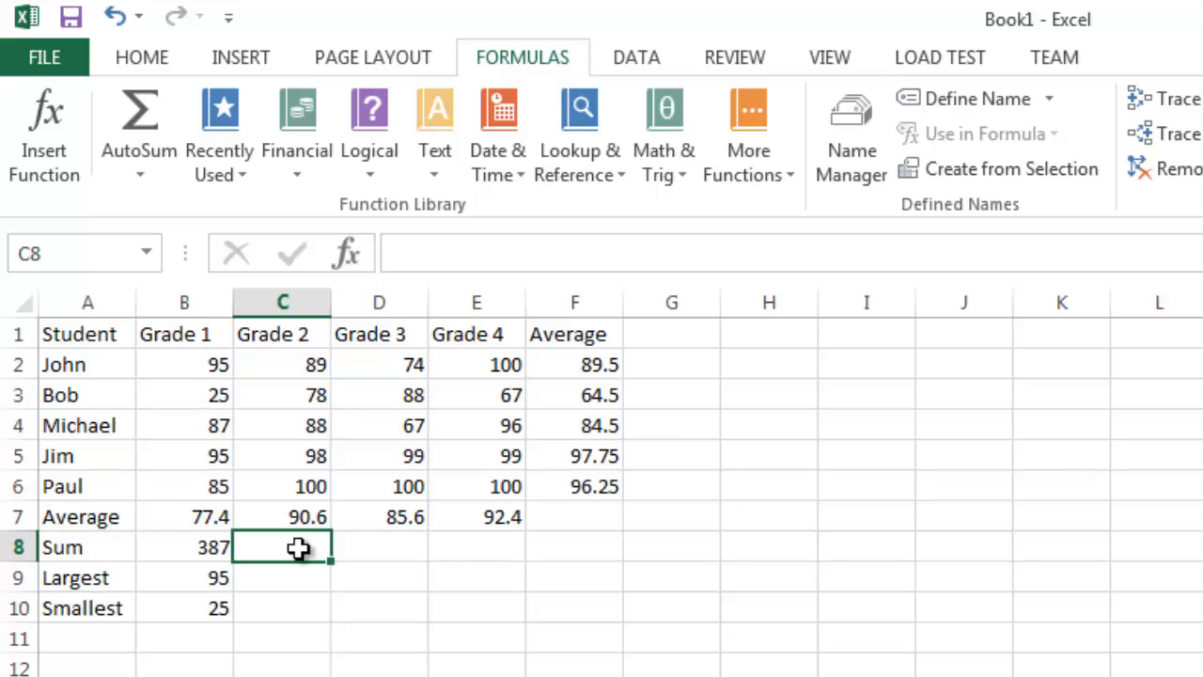
pyautogui.doubleClick(316, 546)
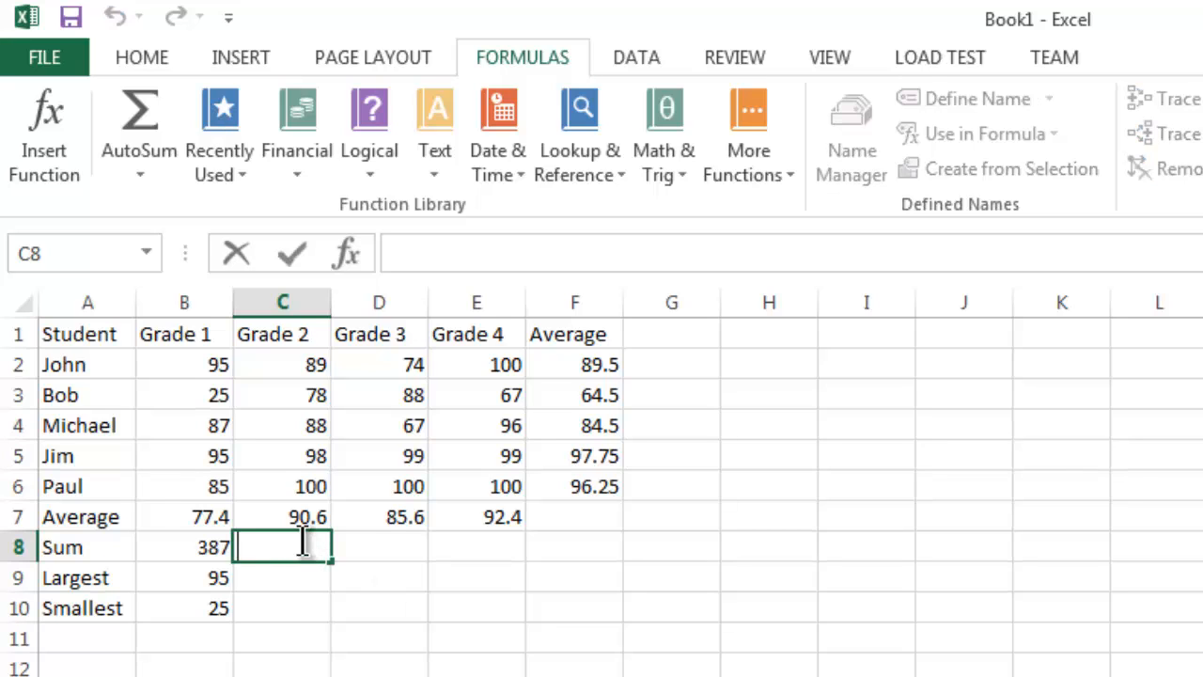
pyautogui.click(293, 577)
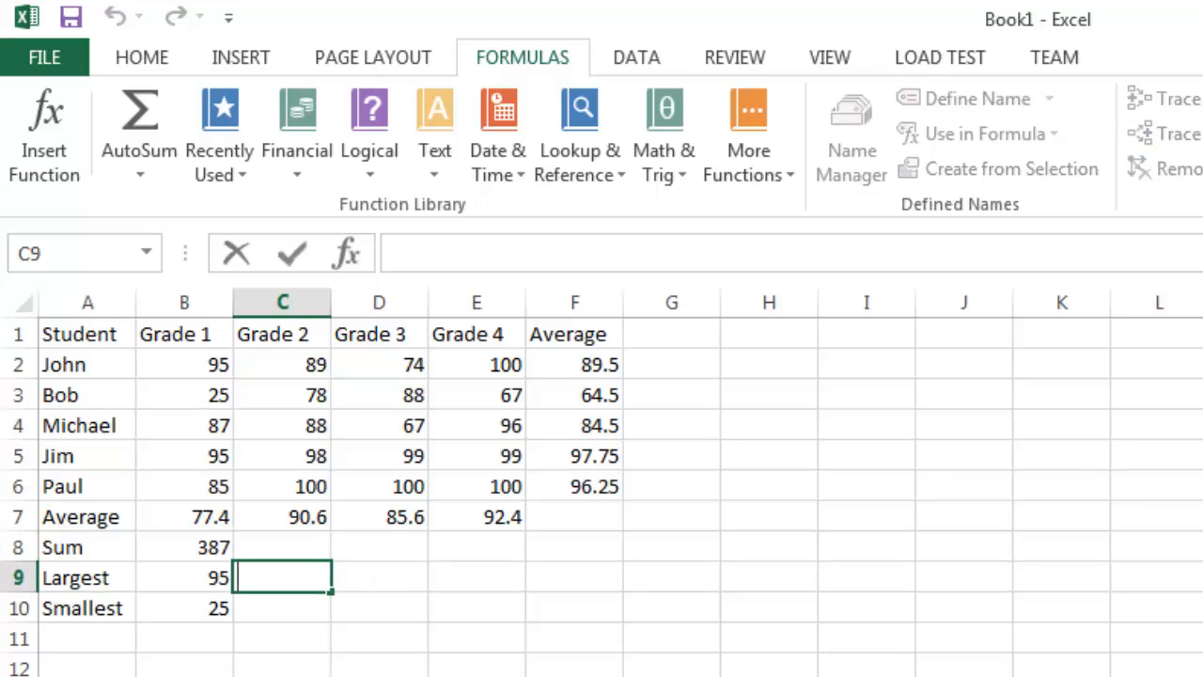